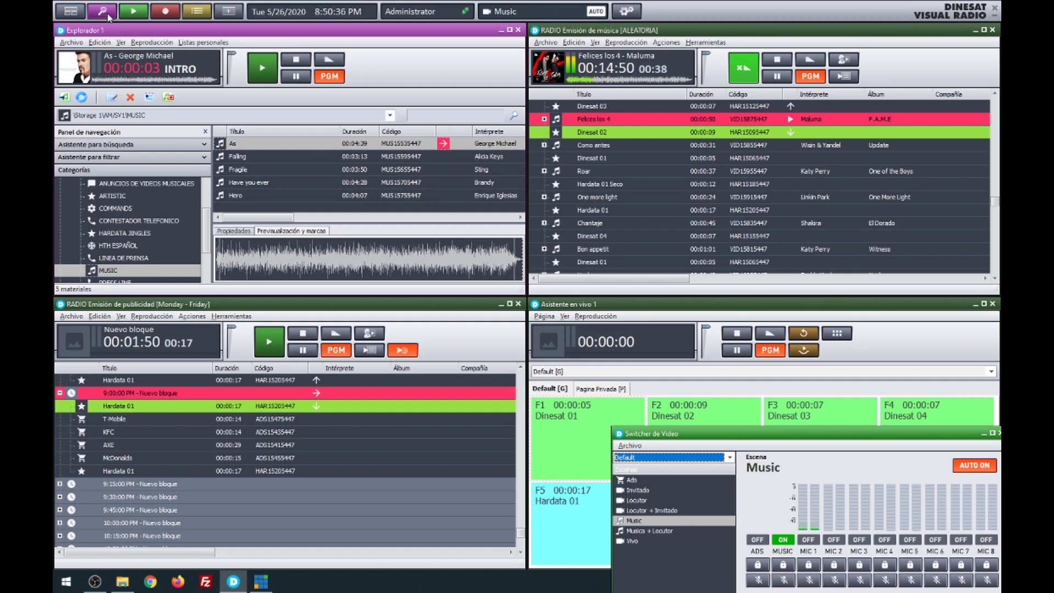
Load the saved desktop Programa Enlatado, followed by the saved desktop Programa en VIVO.
{"action": "left_click", "coordinate": [614, 9]}
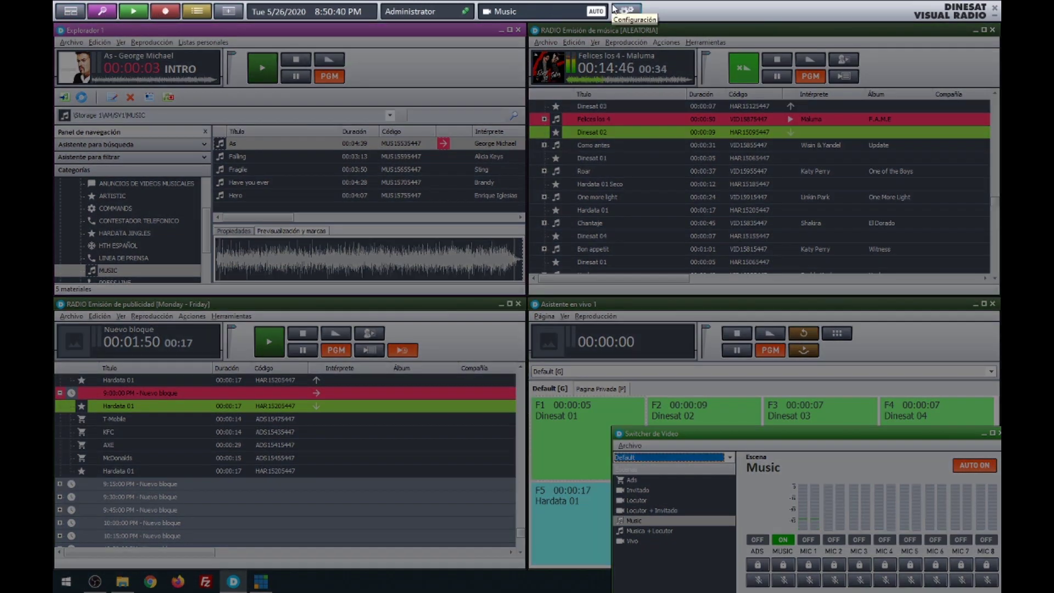
{"action": "left_click", "coordinate": [70, 11]}
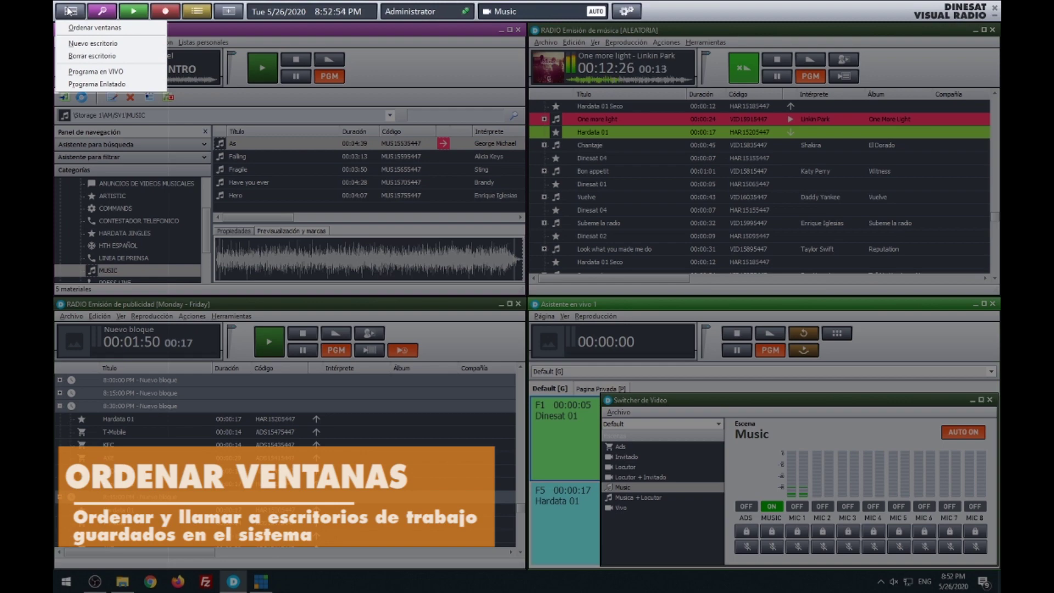
{"action": "left_click", "coordinate": [98, 84]}
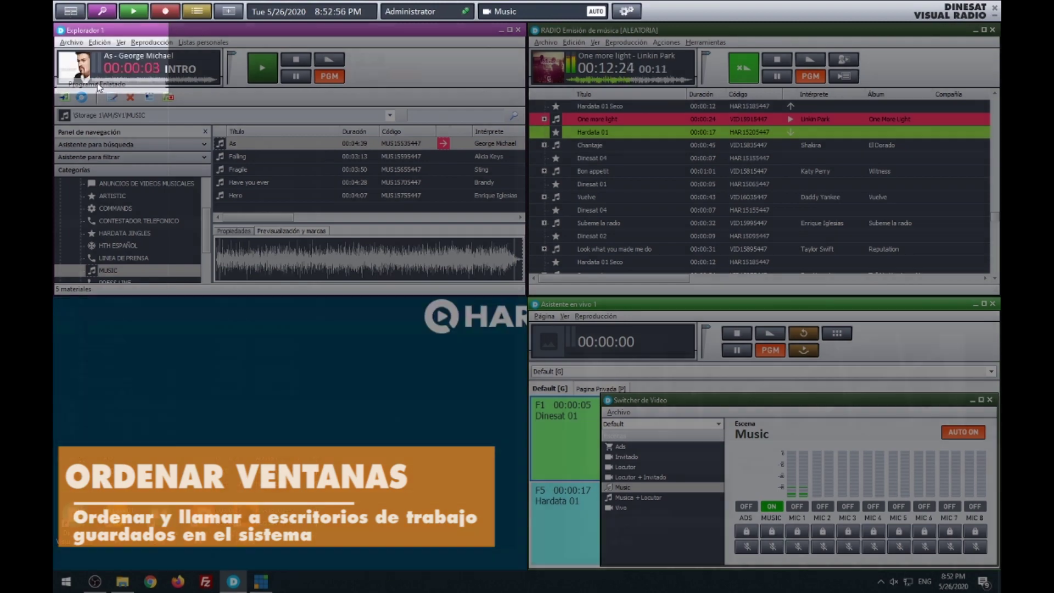
{"action": "left_click", "coordinate": [70, 11]}
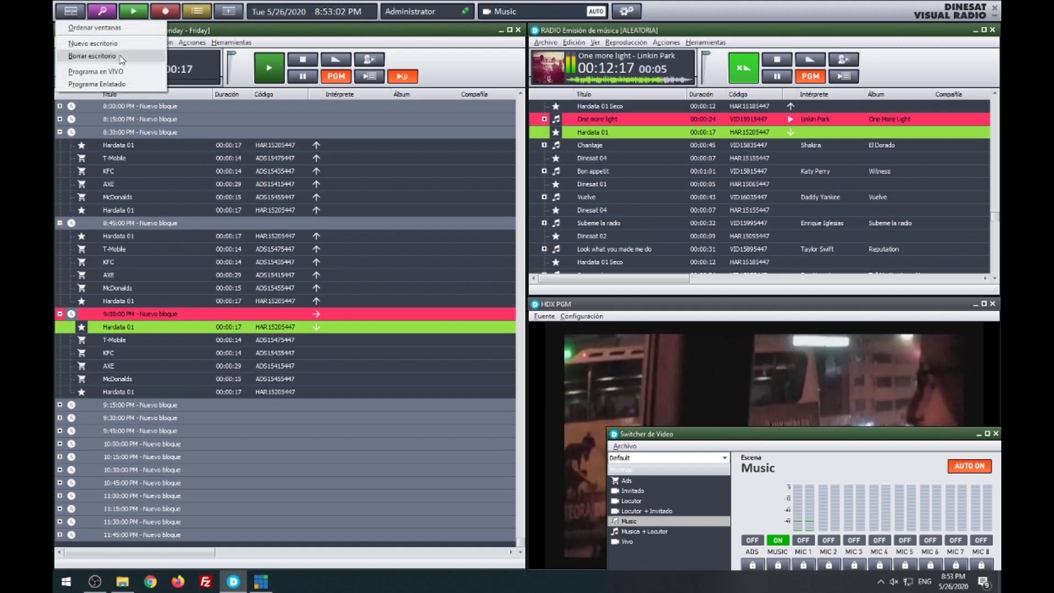
{"action": "left_click", "coordinate": [127, 70]}
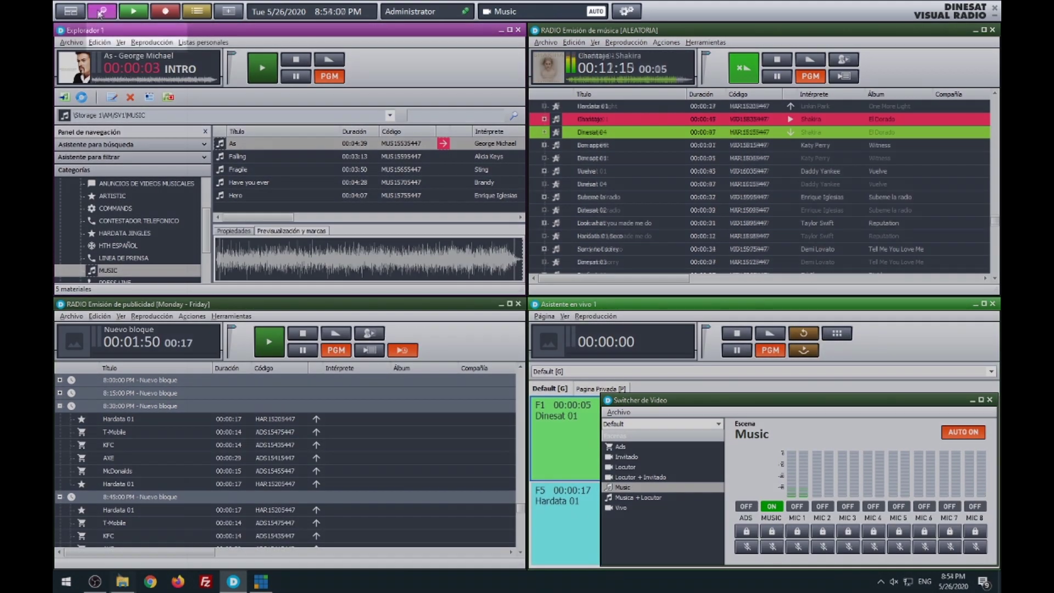
Enlarge the Explorador 1 window and browse its ADS, VIDEOS MUSICALES and MUSIC categories.
{"action": "left_click", "coordinate": [100, 12]}
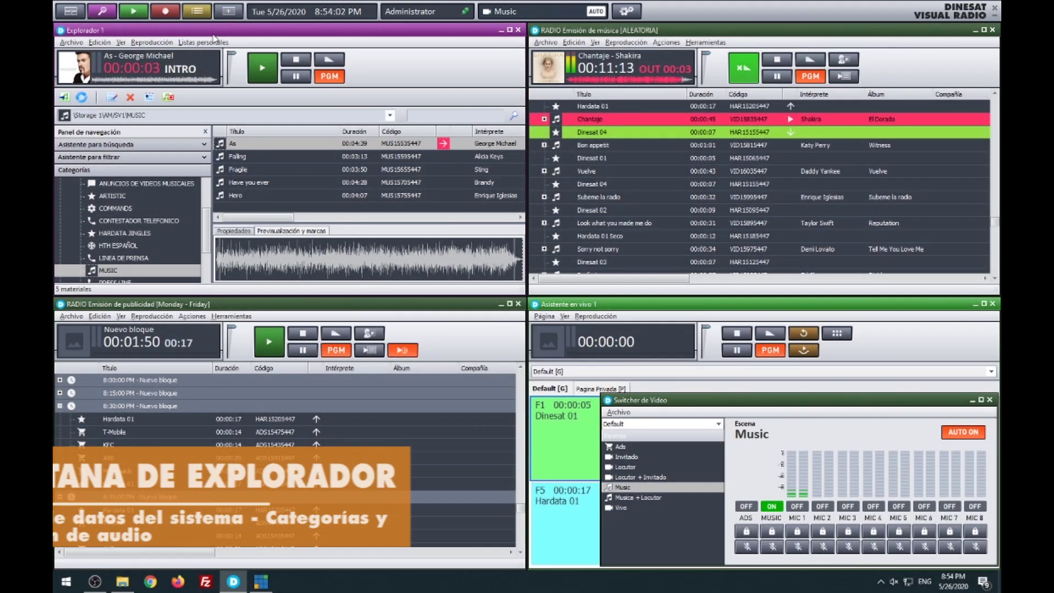
{"action": "left_click_drag", "start_coordinate": [525, 297], "coordinate": [676, 401]}
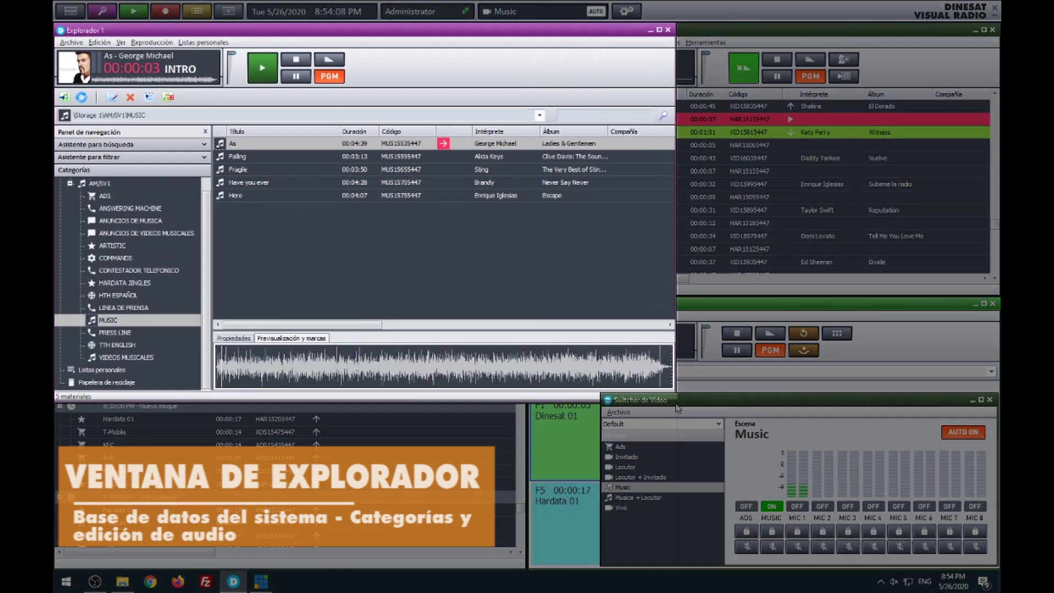
{"action": "left_click", "coordinate": [130, 346]}
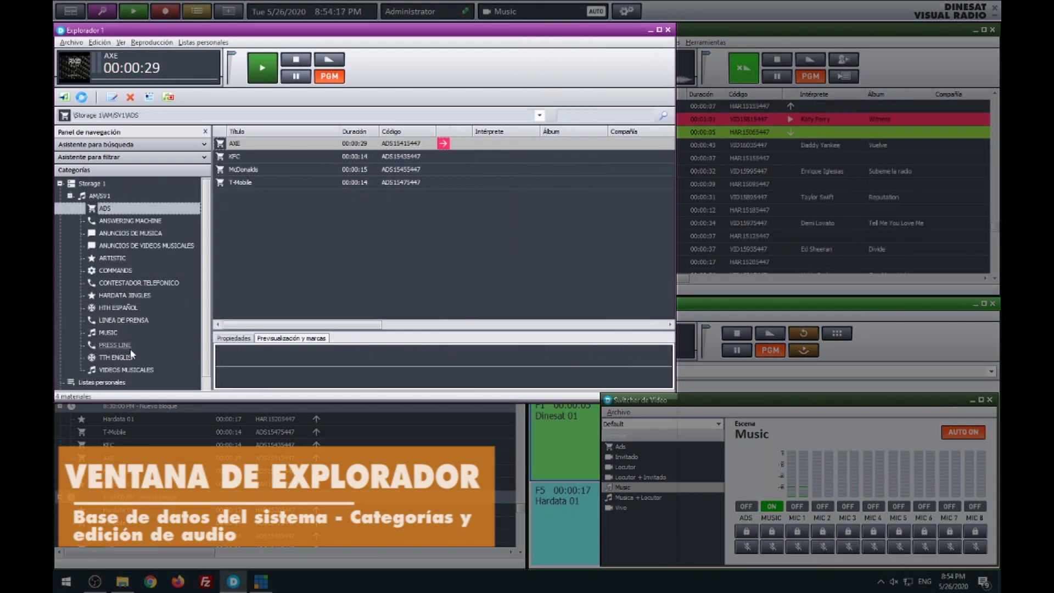
{"action": "left_click", "coordinate": [133, 368]}
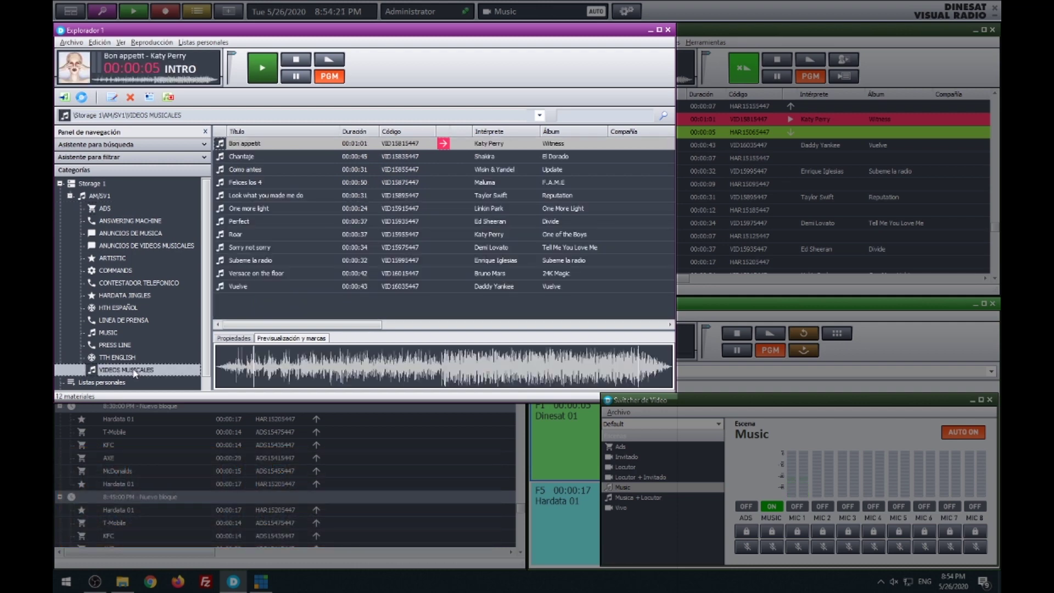
{"action": "left_click", "coordinate": [125, 331]}
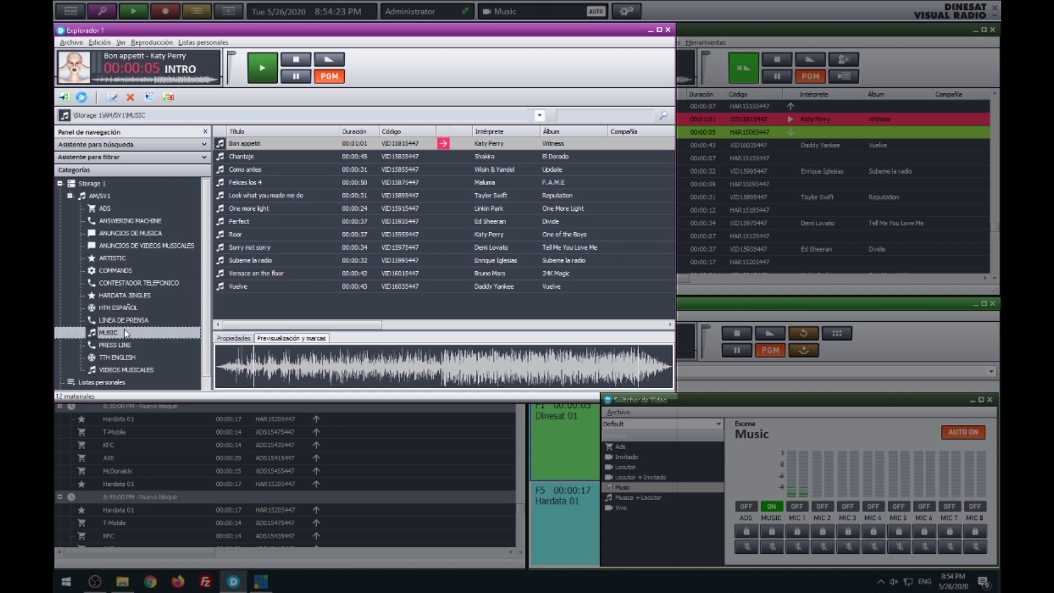
Examine the properties of the song "Have you ever" in the MUSIC category, including its marks, general data and playback history.
{"action": "left_click", "coordinate": [255, 182]}
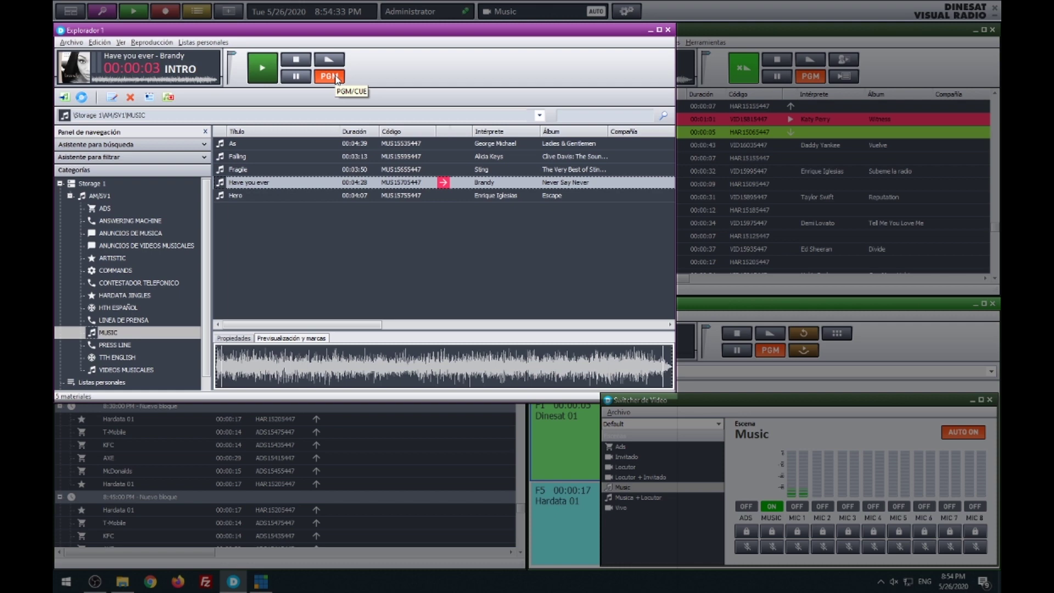
{"action": "right_click", "coordinate": [254, 186]}
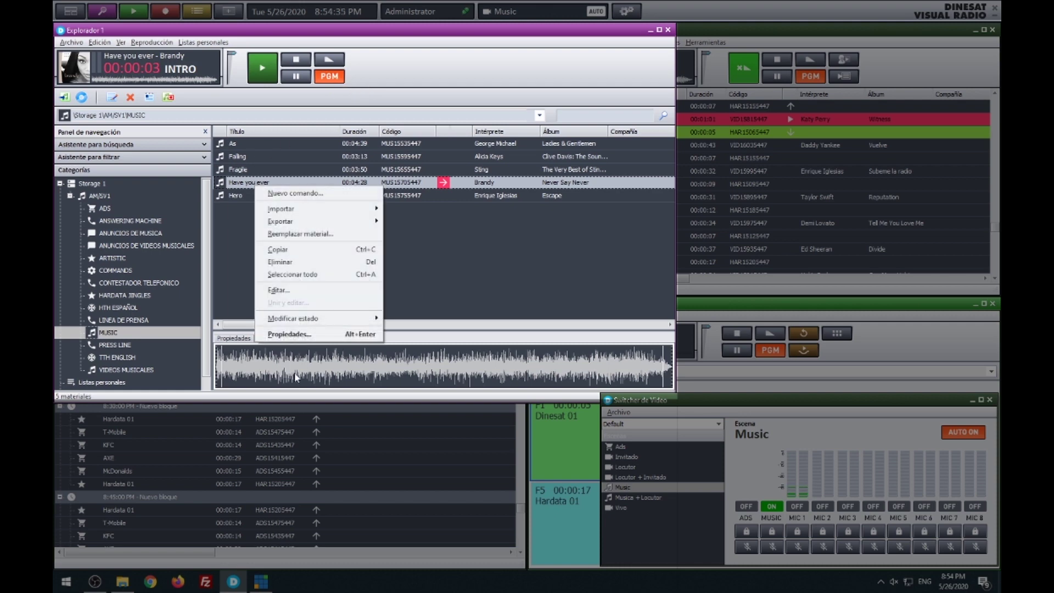
{"action": "left_click", "coordinate": [295, 338]}
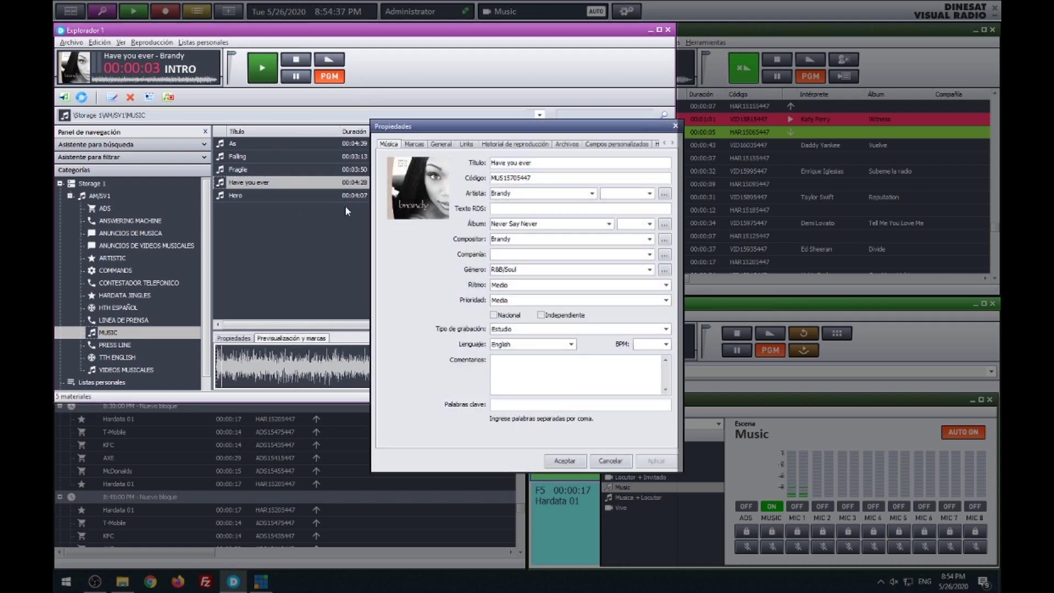
{"action": "left_click", "coordinate": [413, 144]}
{"action": "left_click", "coordinate": [443, 145]}
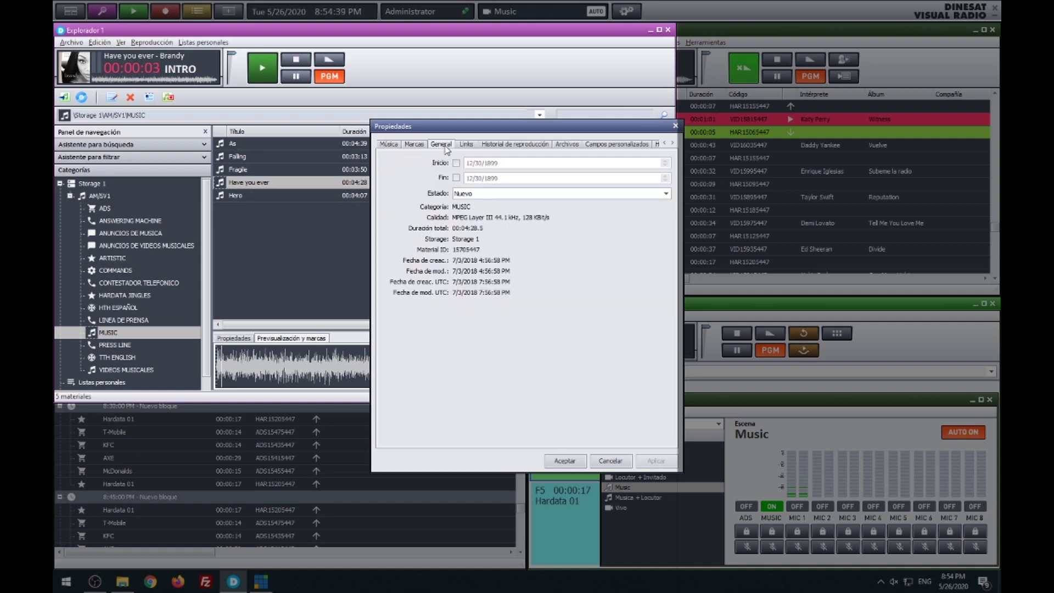
{"action": "left_click", "coordinate": [537, 145]}
{"action": "left_click", "coordinate": [642, 146]}
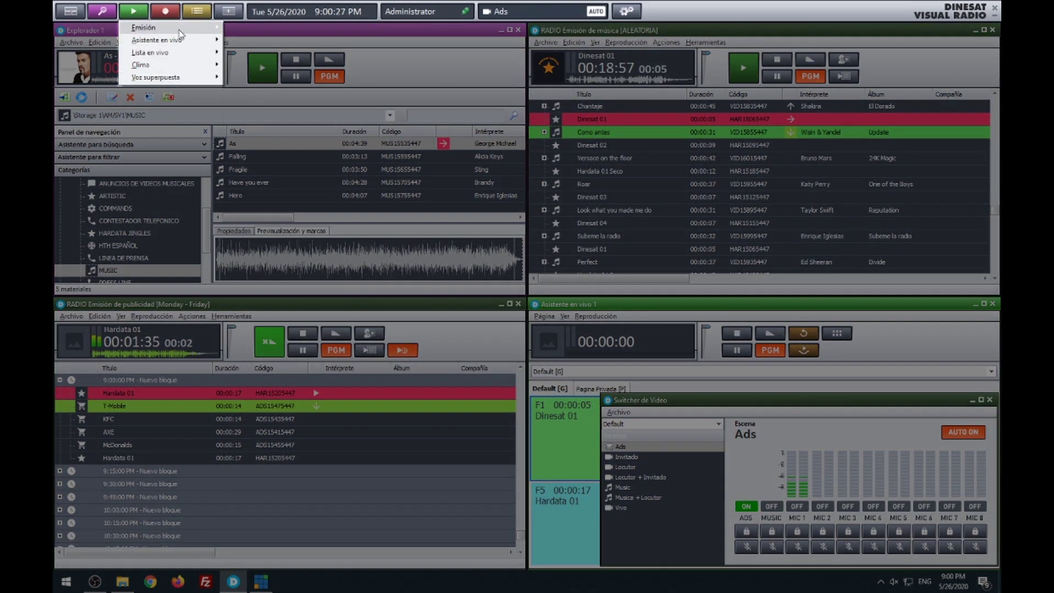
Look over the available broadcast windows and load the saved desktop Programa Enlatado.
{"action": "mouse_move", "coordinate": [181, 28]}
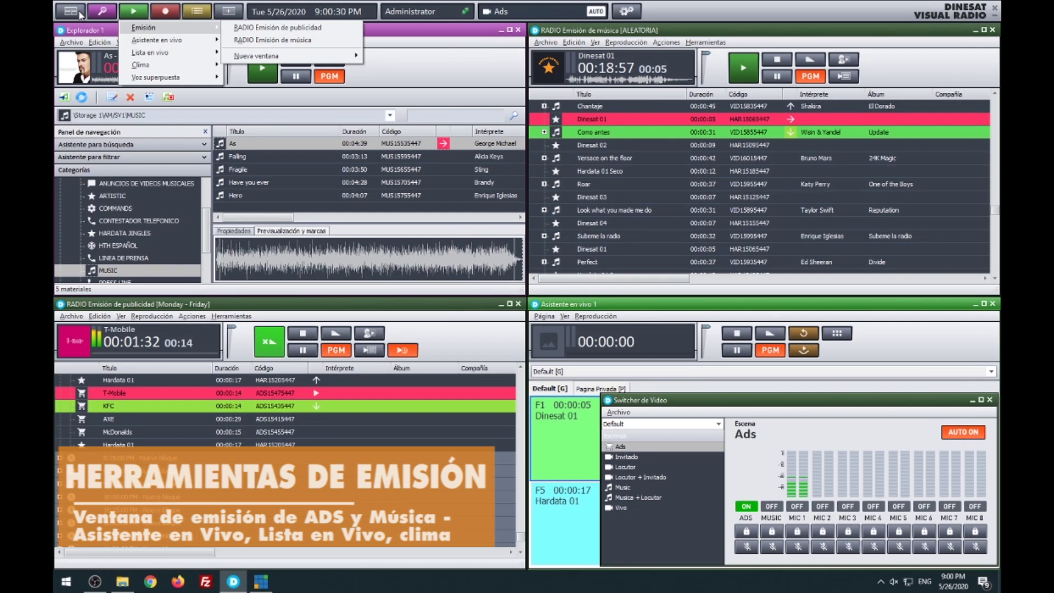
{"action": "left_click", "coordinate": [71, 11]}
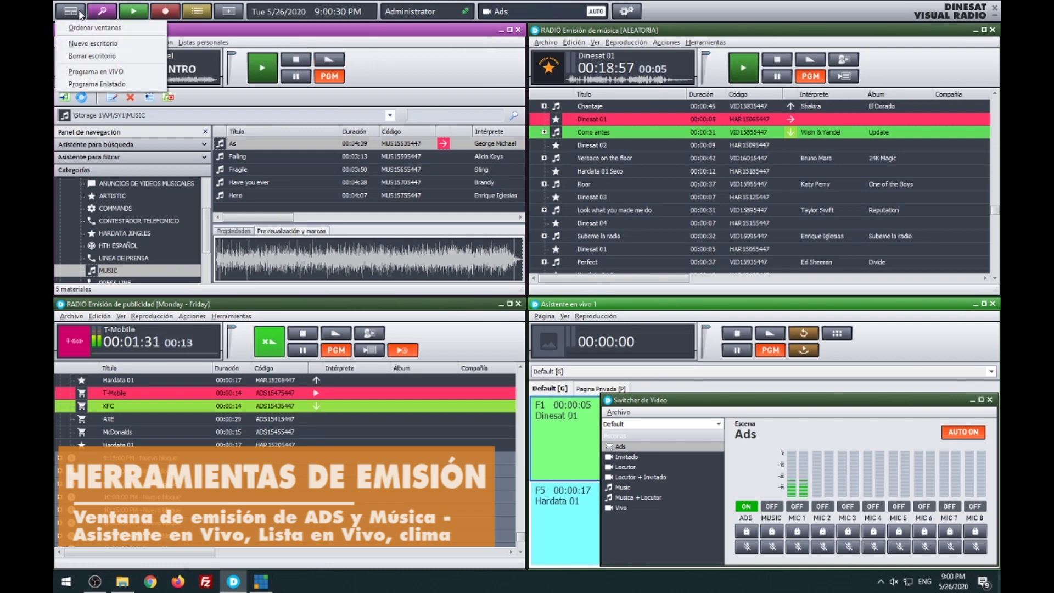
{"action": "left_click", "coordinate": [117, 85]}
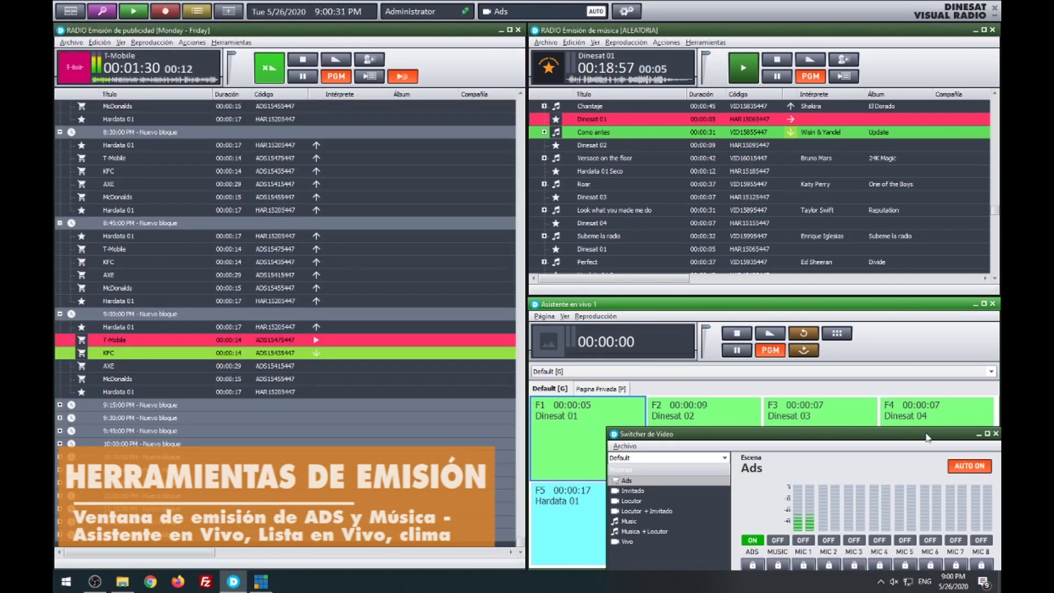
Close the Switcher de Video and live assistant windows and arrange the advertising and music windows side by side at full height.
{"action": "left_click", "coordinate": [996, 434]}
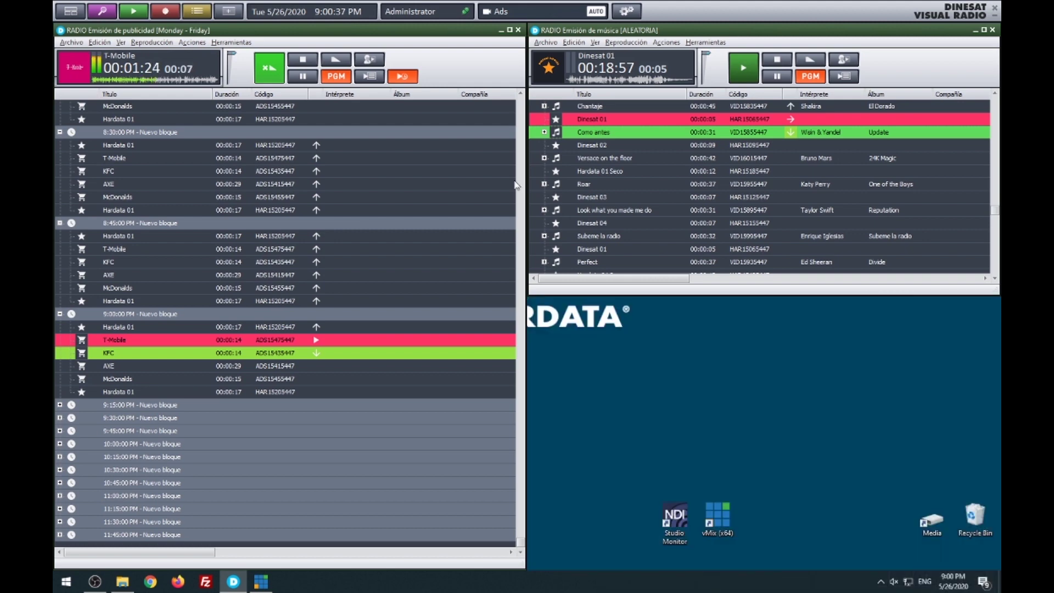
{"action": "left_click", "coordinate": [70, 11]}
{"action": "left_click", "coordinate": [98, 42]}
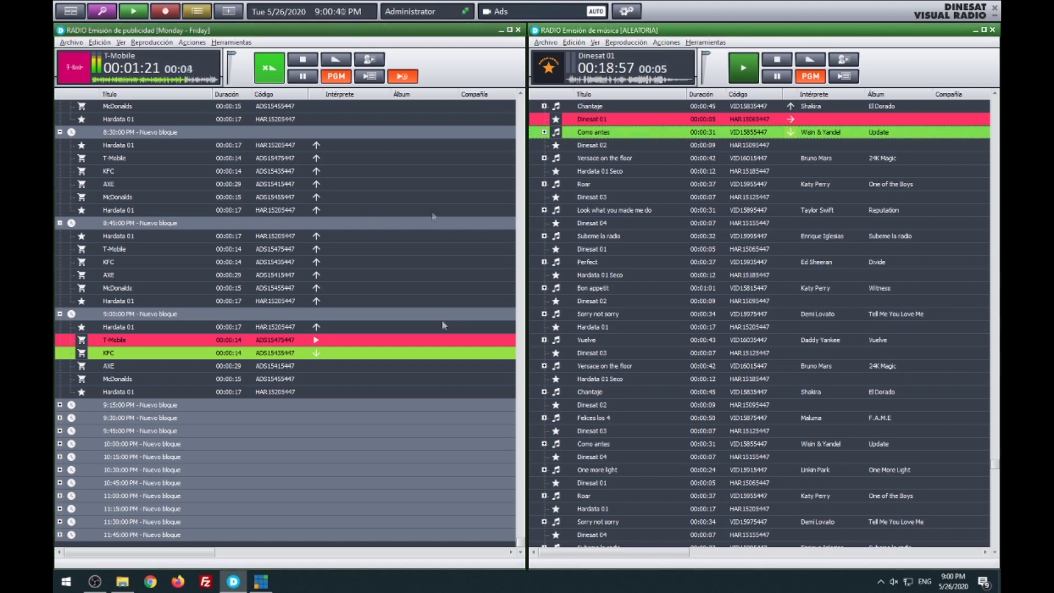
Examine the 8:45:00 PM and 9:15:00 PM blocks in the advertising window and the Dinesat 04 entry in the music window.
{"action": "left_click", "coordinate": [368, 222]}
{"action": "left_click", "coordinate": [674, 218]}
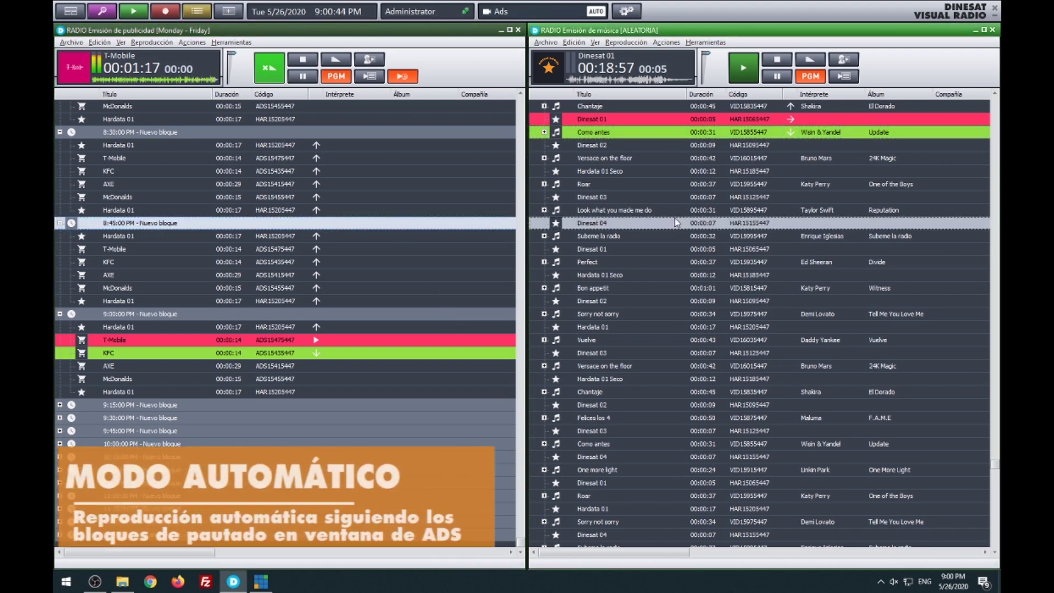
{"action": "left_click", "coordinate": [126, 226]}
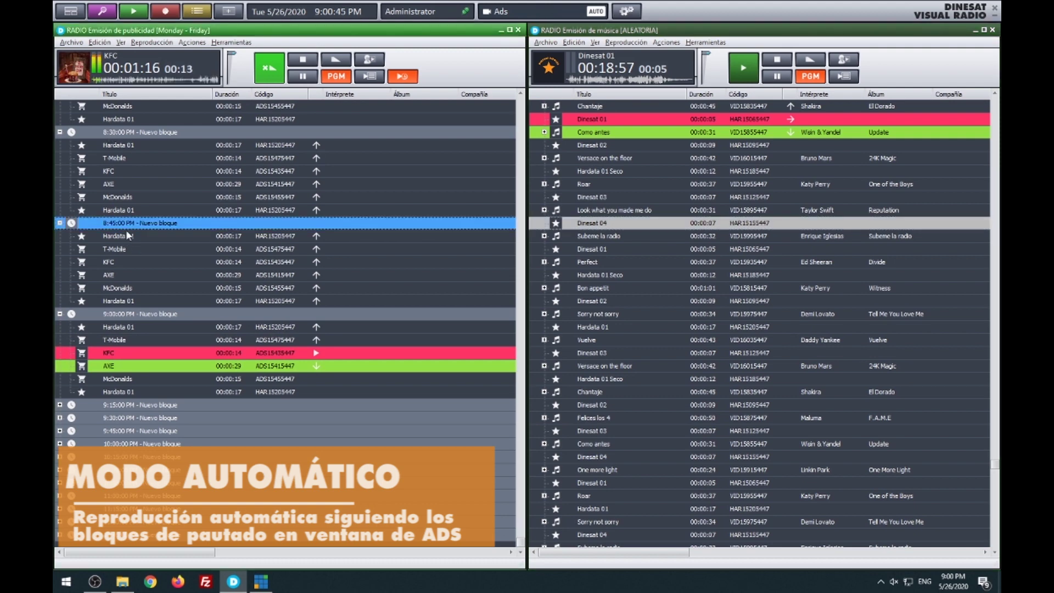
{"action": "left_click", "coordinate": [127, 405]}
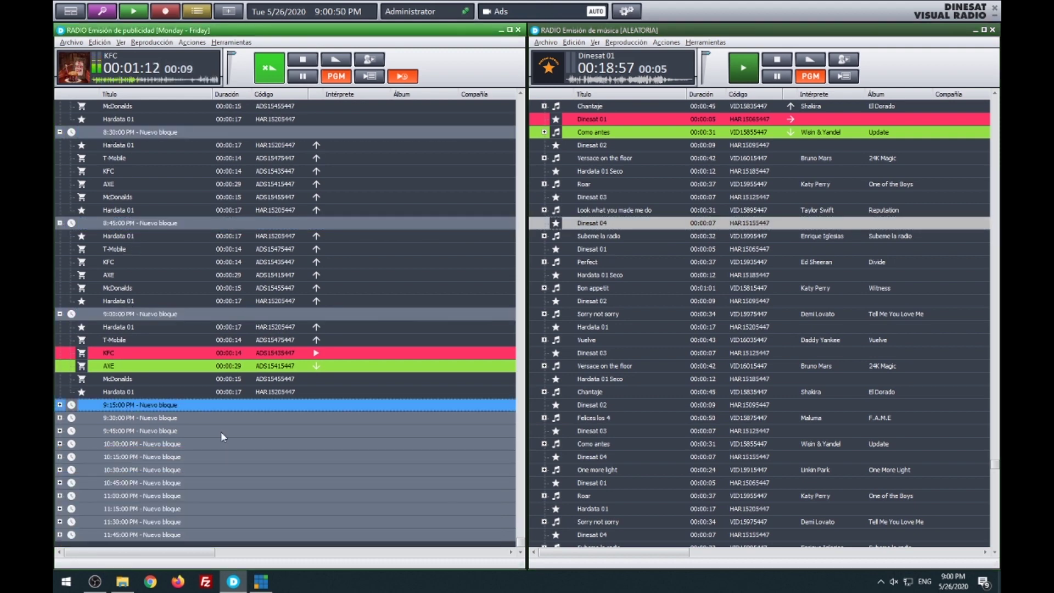
Turn off automatic mode in the advertising window and play Dinesat 01 in the music window.
{"action": "left_click", "coordinate": [402, 77]}
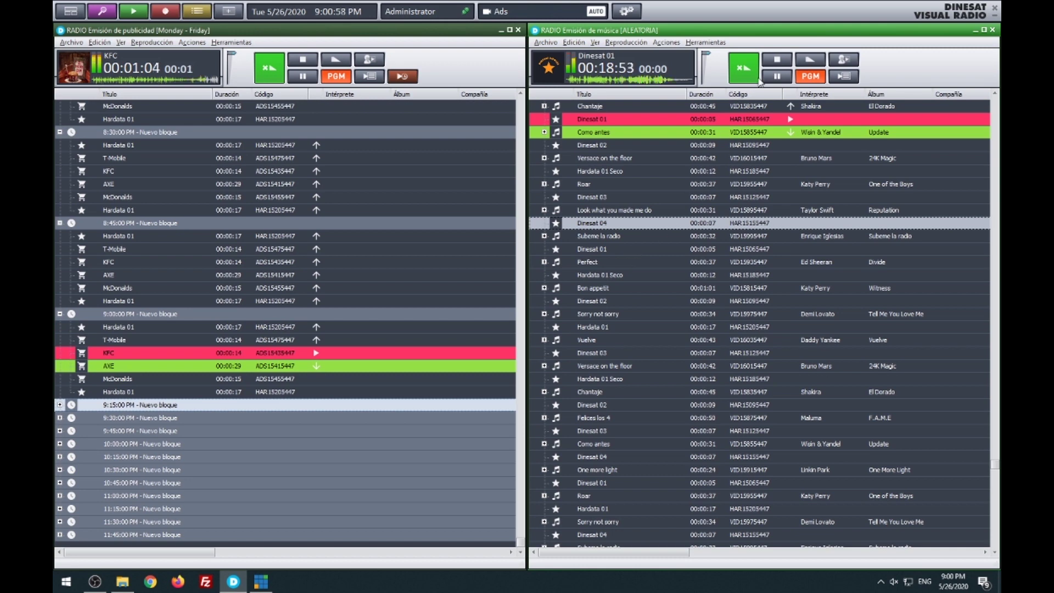
{"action": "left_click", "coordinate": [407, 78]}
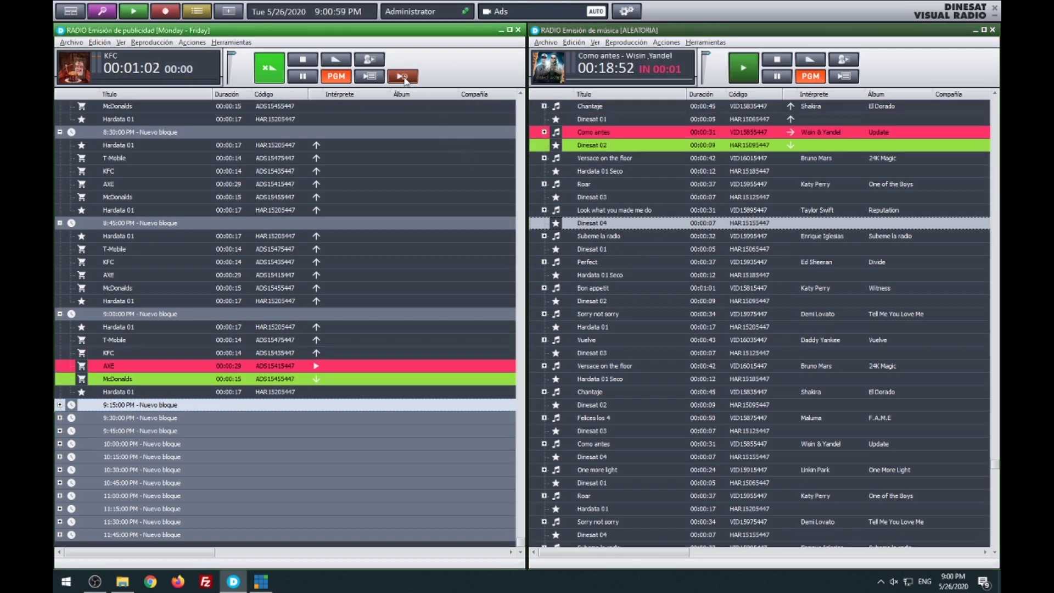
{"action": "left_click", "coordinate": [559, 328]}
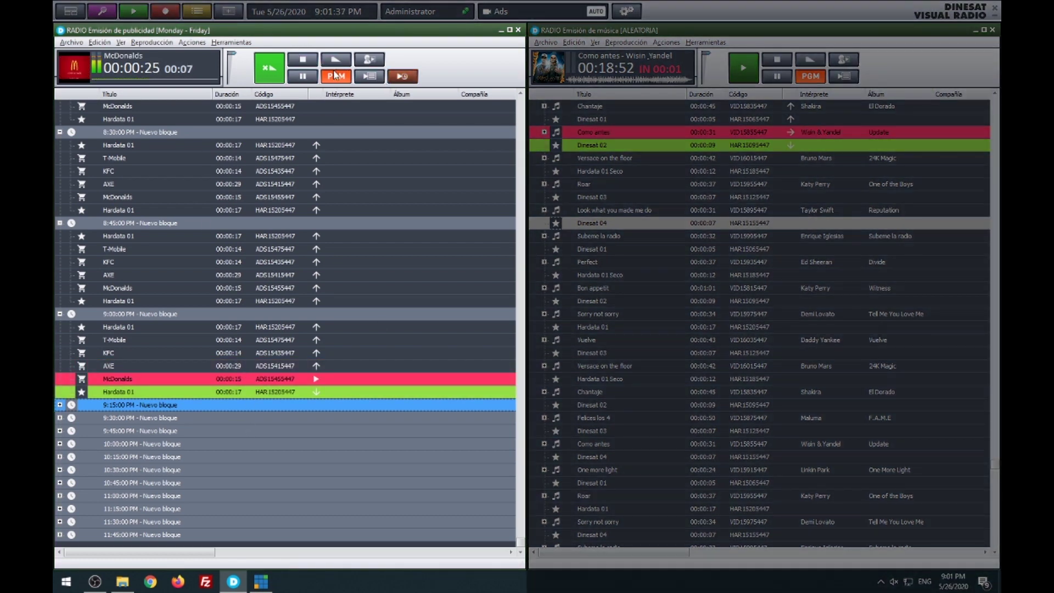
Switch the advertising player's output from PGM to CUE and back to PGM.
{"action": "left_click", "coordinate": [336, 77]}
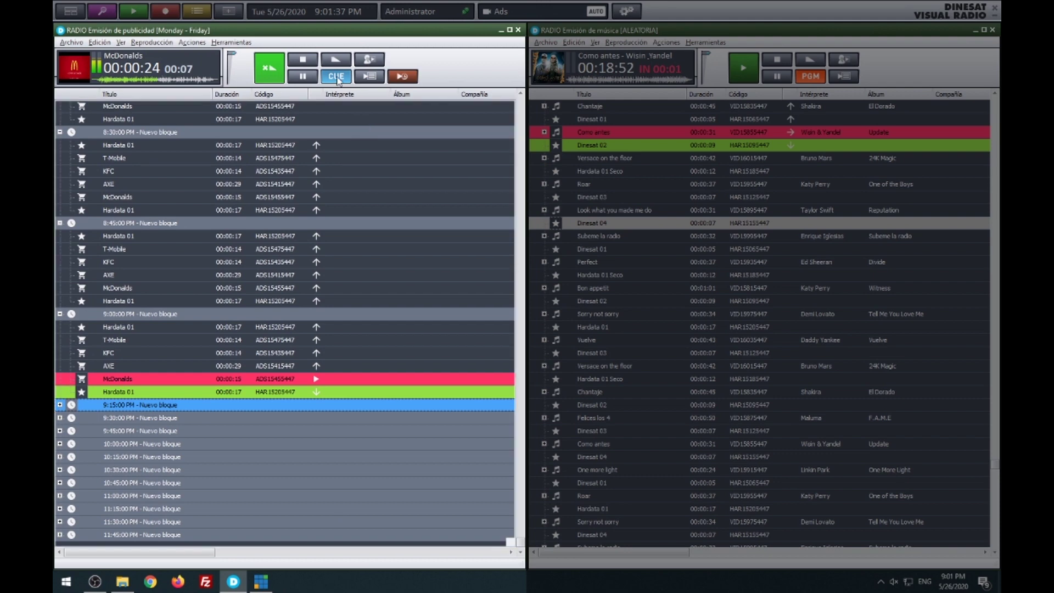
{"action": "left_click", "coordinate": [336, 77]}
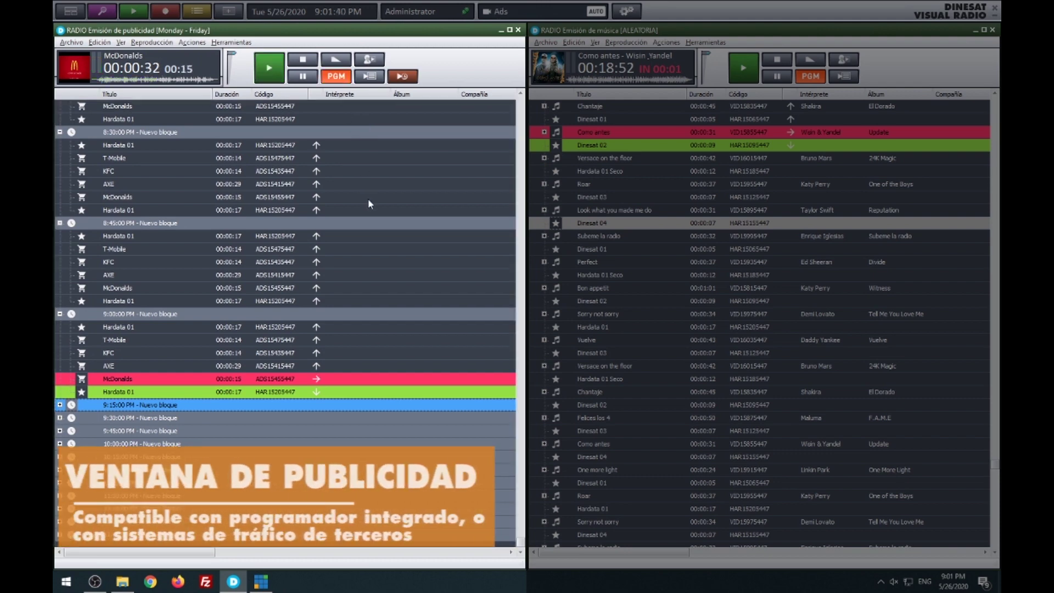
Preview loading another advertising schedule by choosing May 21, 2020 and the Sábado y Domingo option, and dismiss the dialog without opening it.
{"action": "right_click", "coordinate": [191, 249]}
{"action": "left_click", "coordinate": [225, 271]}
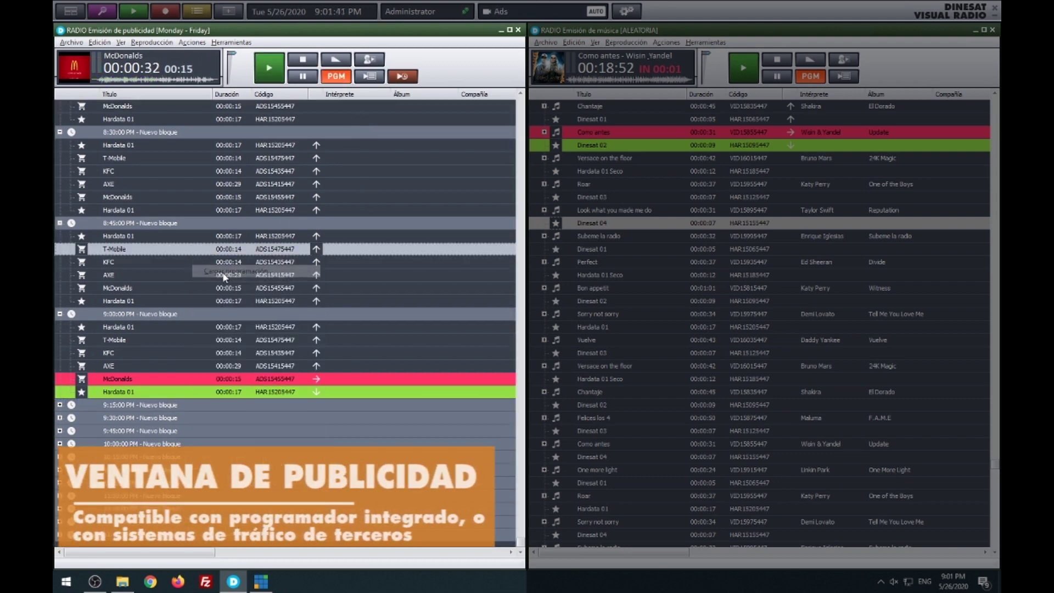
{"action": "left_click", "coordinate": [289, 294]}
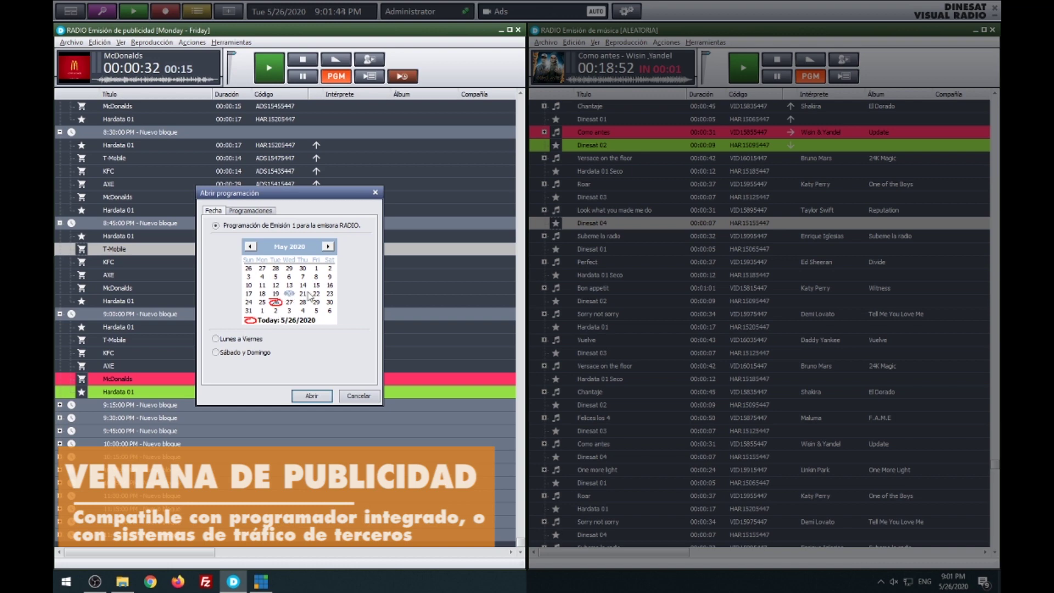
{"action": "left_click", "coordinate": [242, 355]}
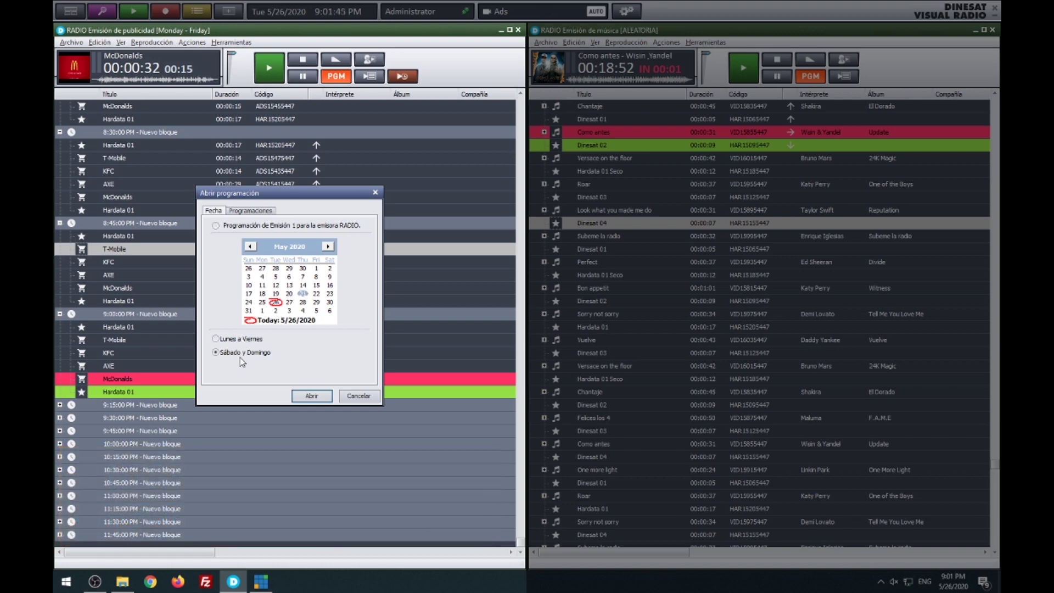
{"action": "left_click", "coordinate": [358, 396]}
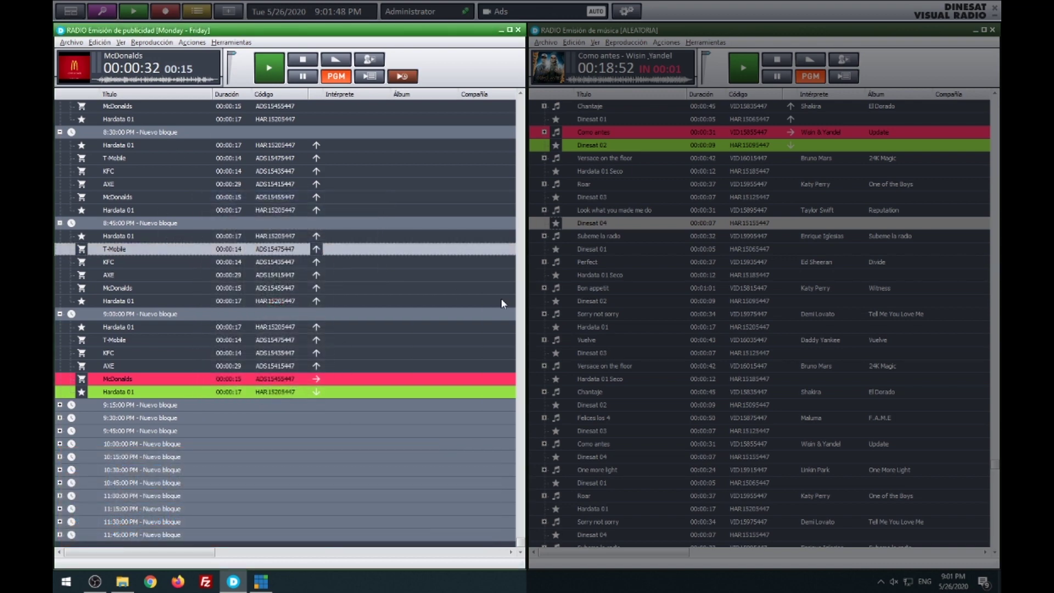
Play "Roar" by Katy Perry in the music window and stop its playback.
{"action": "left_click", "coordinate": [675, 172]}
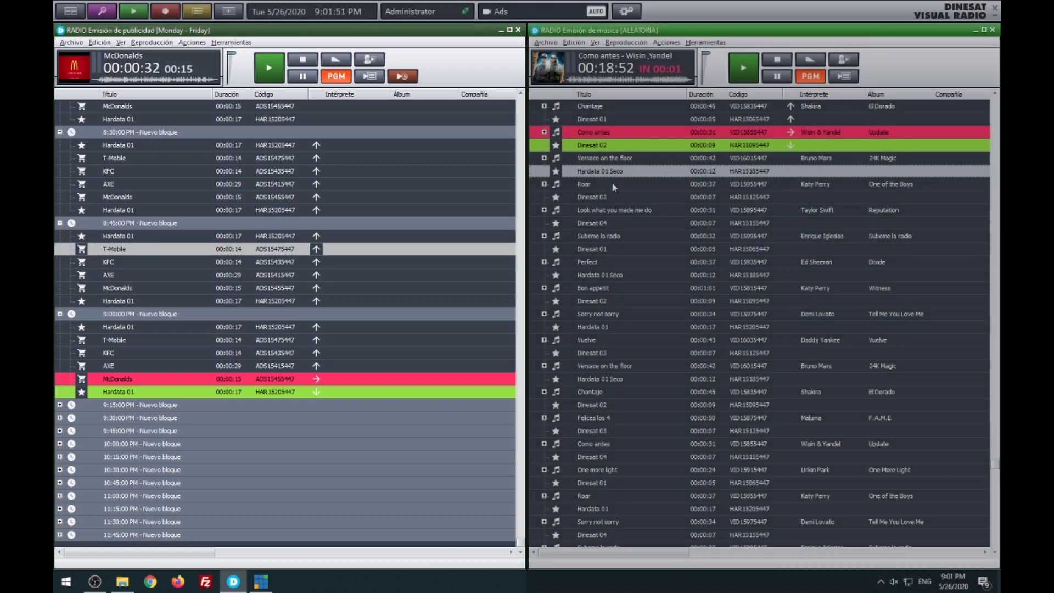
{"action": "left_click", "coordinate": [742, 69]}
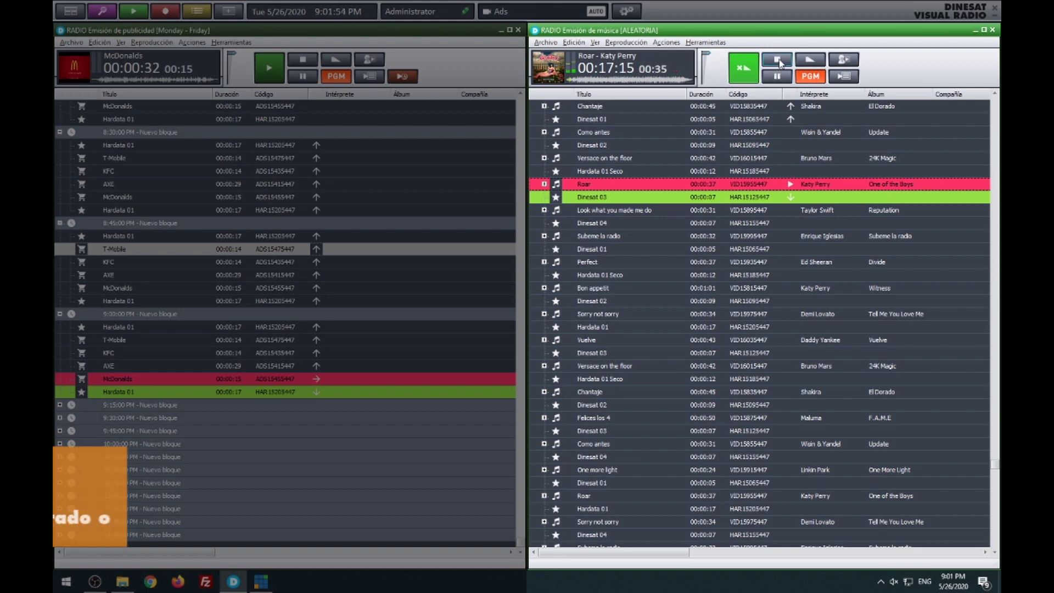
{"action": "left_click", "coordinate": [781, 77]}
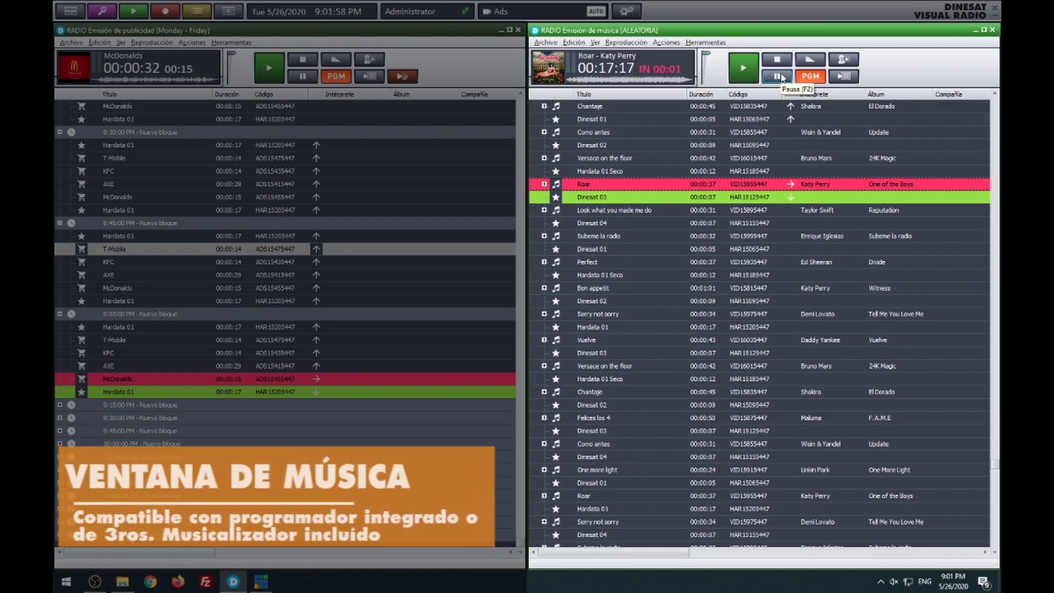
Open the advanced music scheduler (Musicalizador avanzado) and add a new format named DEMO DINESAT.
{"action": "right_click", "coordinate": [596, 274]}
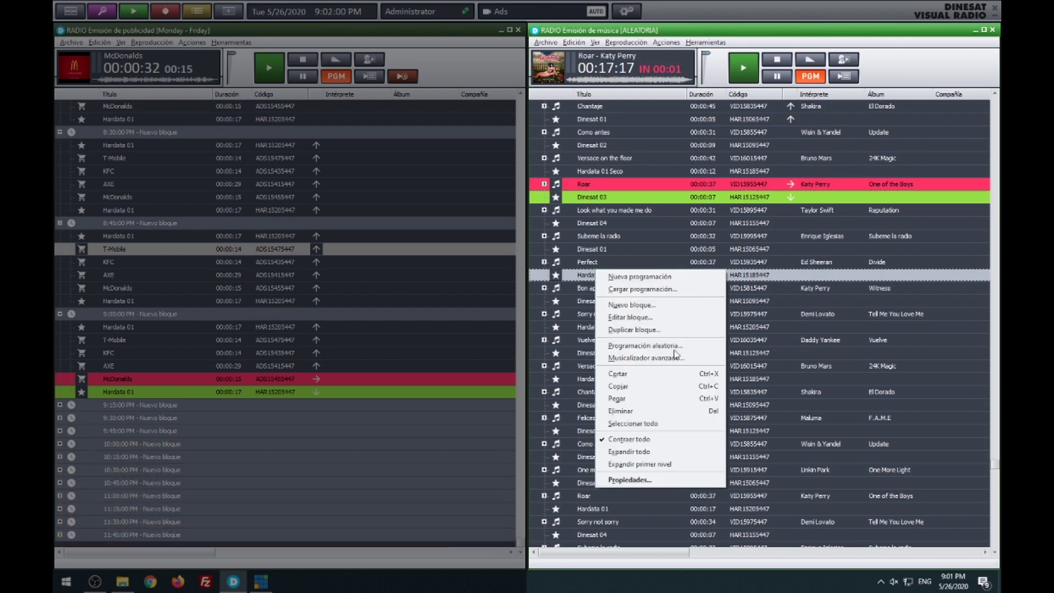
{"action": "left_click", "coordinate": [646, 358]}
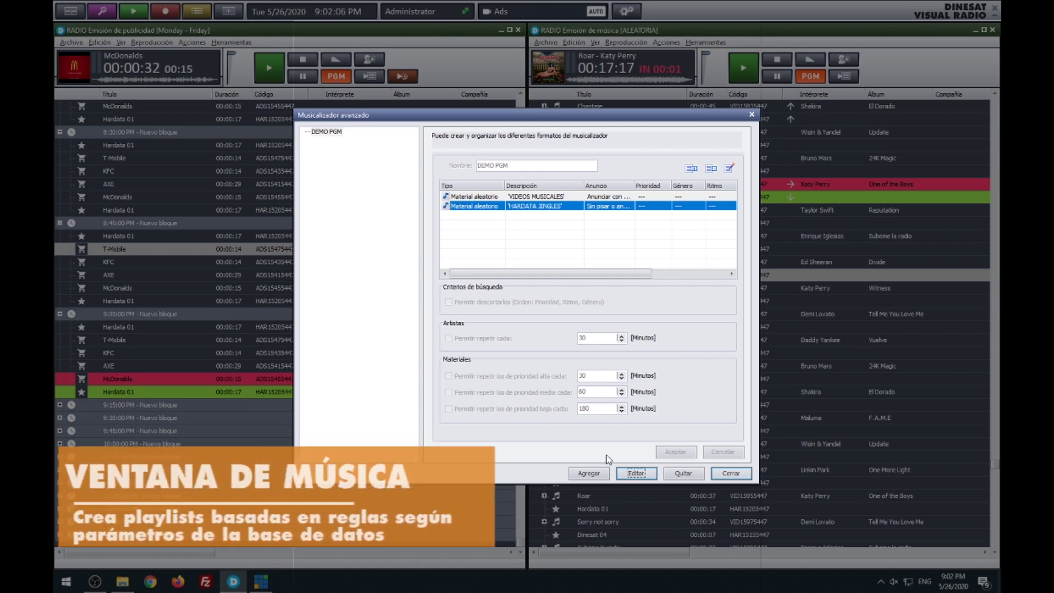
{"action": "left_click", "coordinate": [595, 475]}
{"action": "type", "text": "DEMO"}
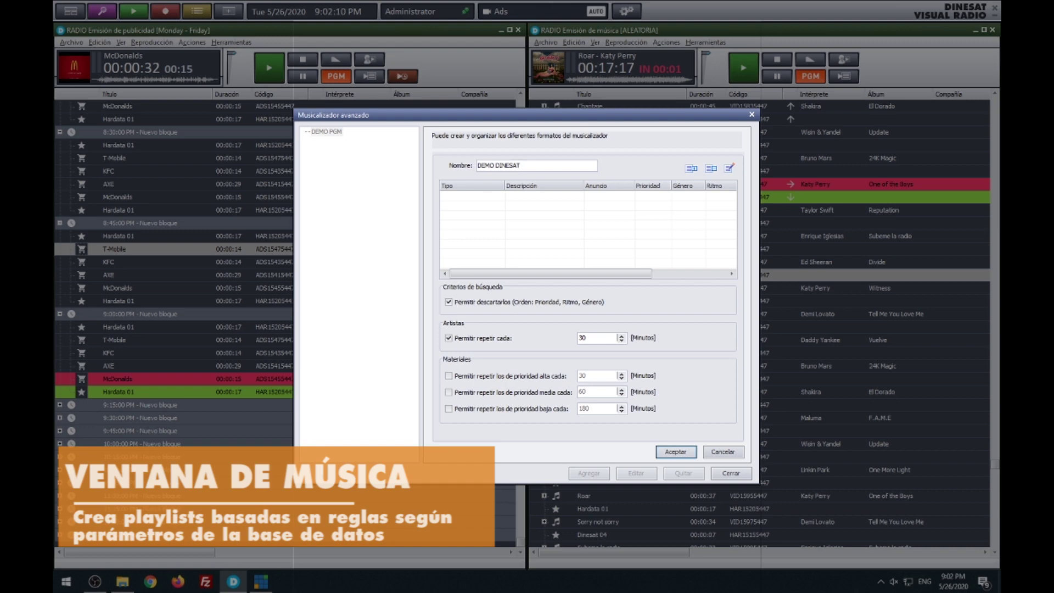
Add a random-material rule to the DEMO DINESAT format using the VIDEOS MUSICALES category and the Pop genre.
{"action": "left_click", "coordinate": [690, 171]}
{"action": "left_click", "coordinate": [721, 185]}
{"action": "left_click", "coordinate": [617, 179]}
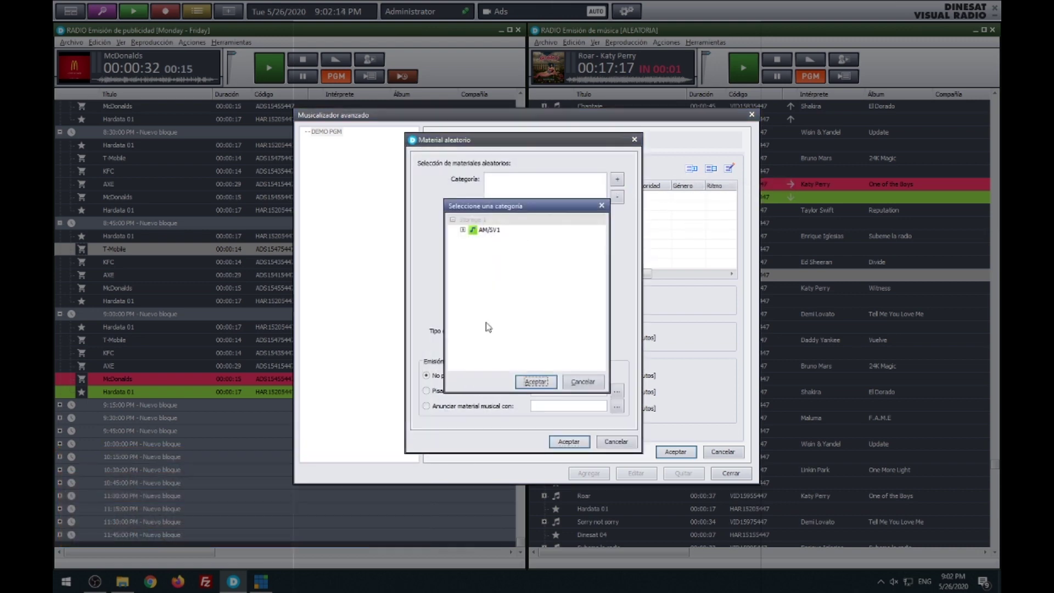
{"action": "left_click", "coordinate": [462, 230]}
{"action": "left_click", "coordinate": [516, 363]}
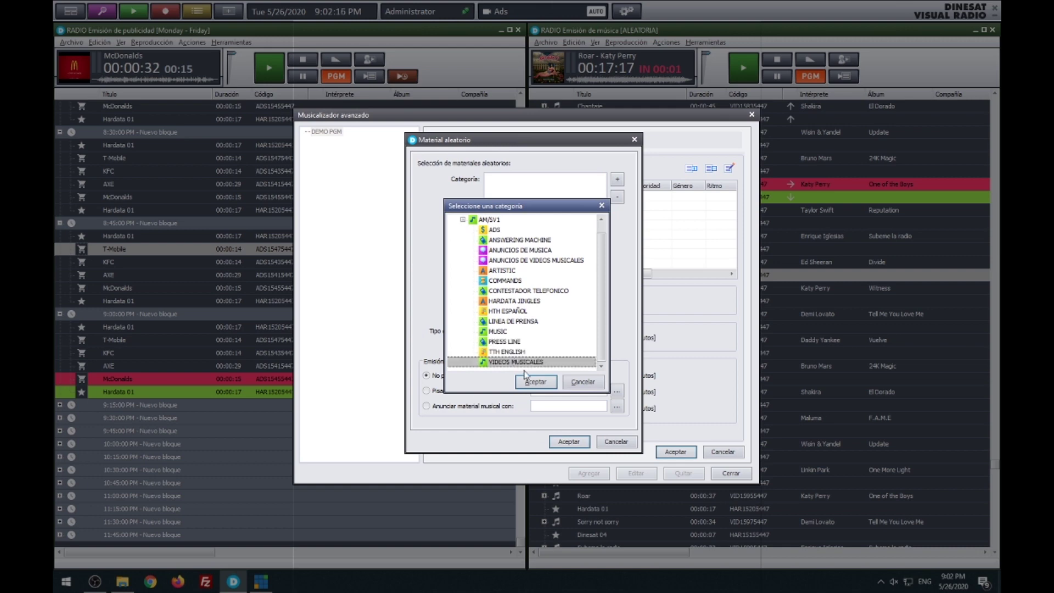
{"action": "left_click", "coordinate": [536, 382]}
{"action": "left_click", "coordinate": [599, 256]}
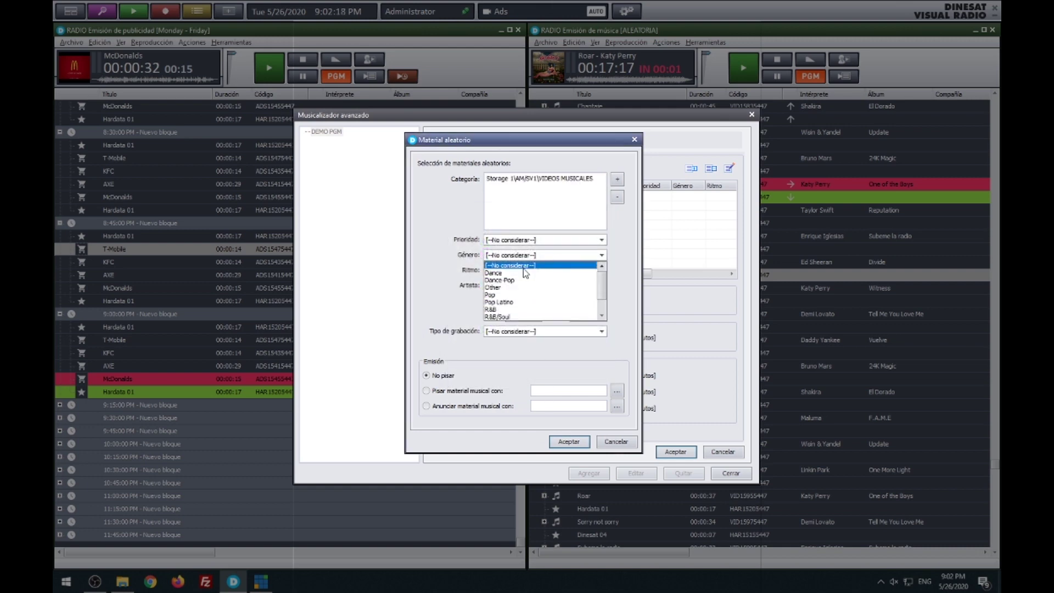
{"action": "left_click", "coordinate": [527, 298]}
{"action": "left_click", "coordinate": [569, 442]}
{"action": "left_click", "coordinate": [692, 168]}
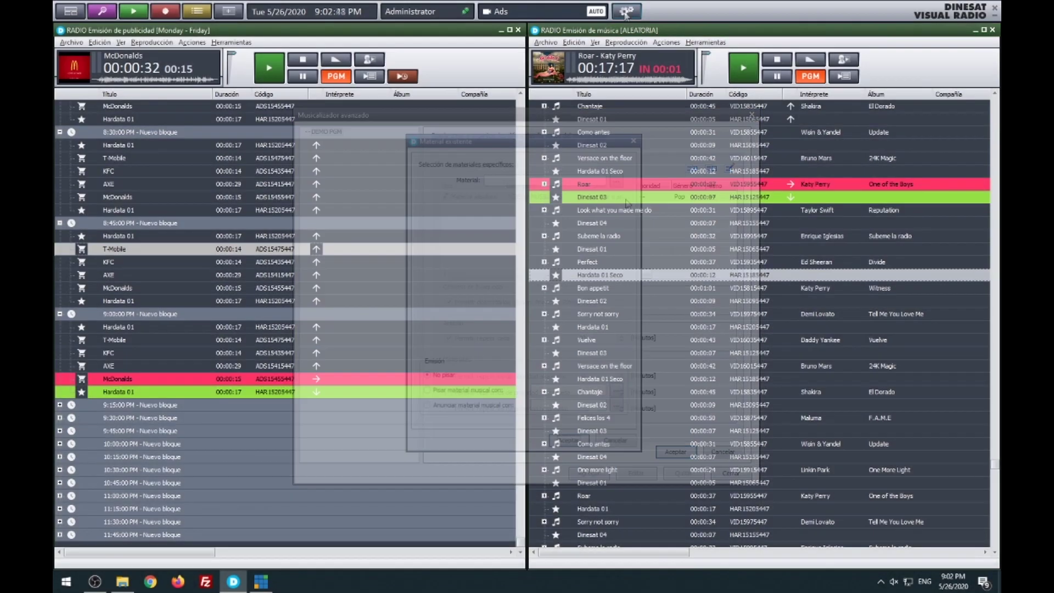
In the RADIO station settings, try DEMO DINESAT as the Monday format and leave without applying it.
{"action": "left_click", "coordinate": [627, 11]}
{"action": "left_click", "coordinate": [634, 28]}
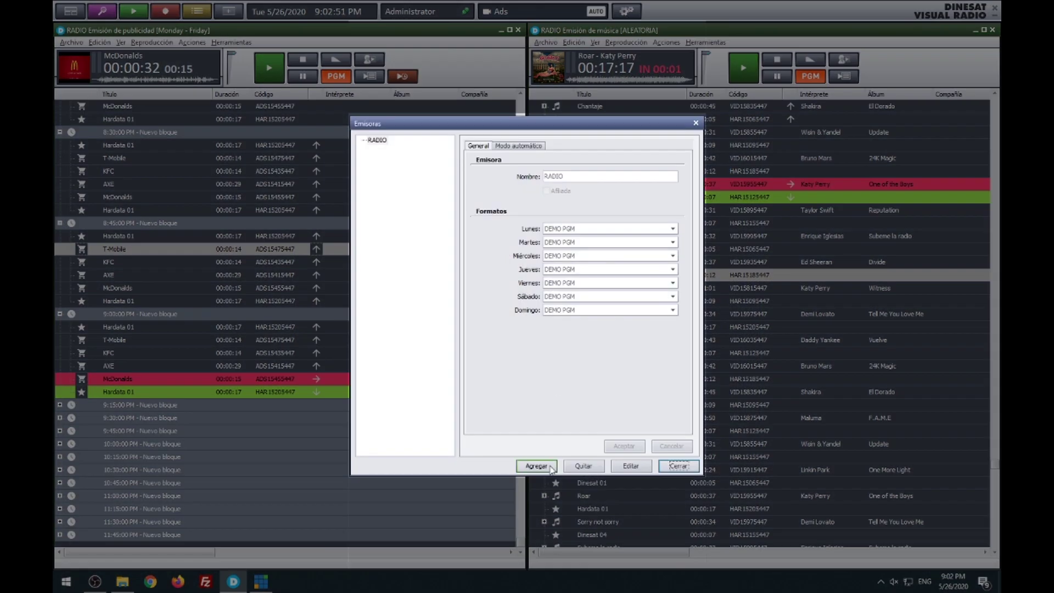
{"action": "left_click", "coordinate": [631, 465]}
{"action": "left_click", "coordinate": [672, 230]}
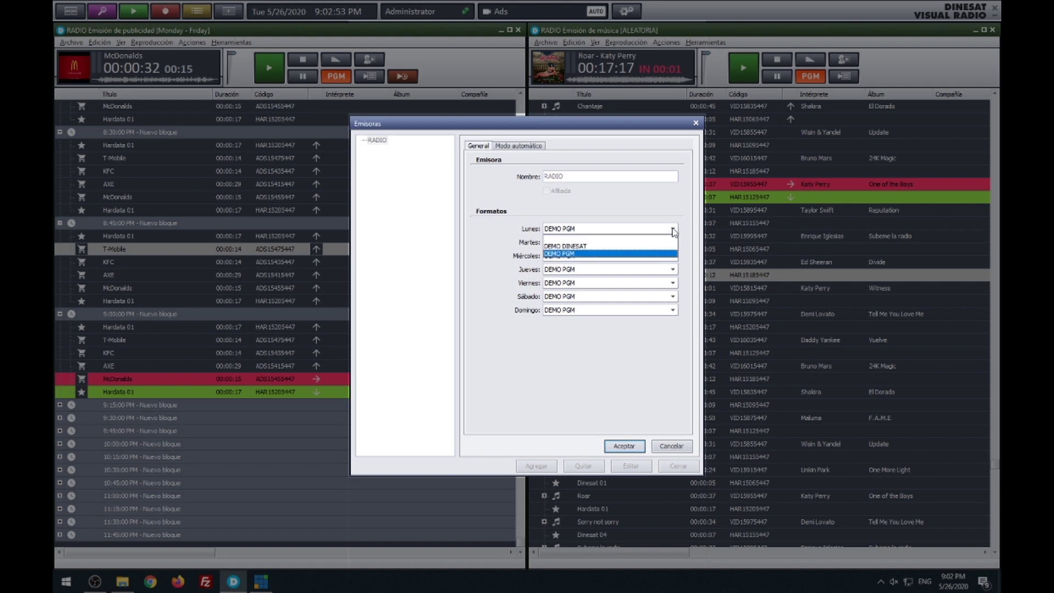
{"action": "left_click", "coordinate": [602, 239]}
{"action": "left_click", "coordinate": [673, 230]}
{"action": "left_click", "coordinate": [597, 246]}
{"action": "left_click", "coordinate": [659, 445]}
{"action": "left_click", "coordinate": [677, 467]}
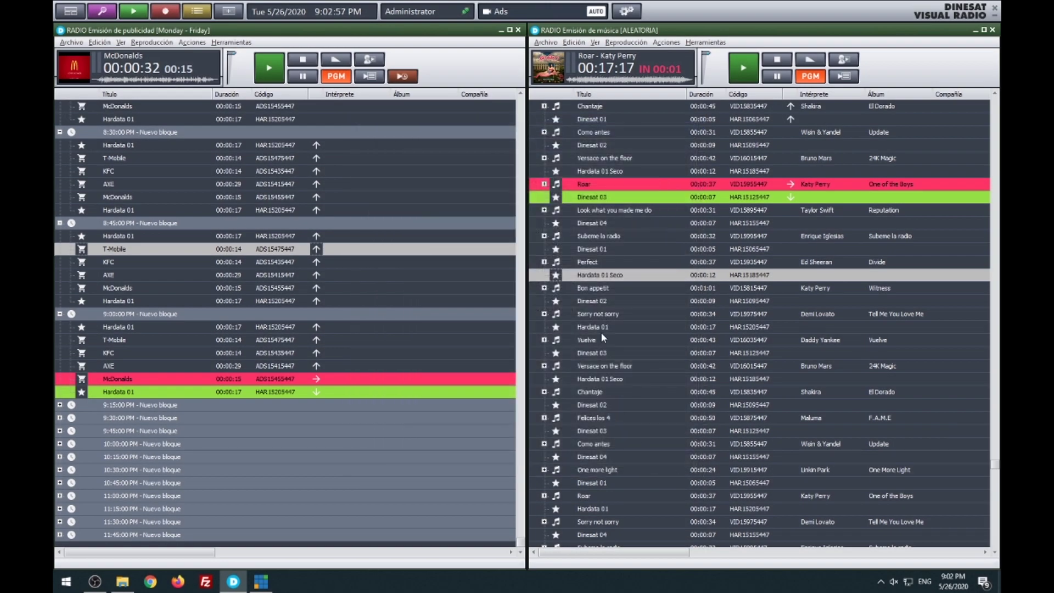
Open the random scheduling option, Programación aleatoria, for the music window's playlist.
{"action": "right_click", "coordinate": [603, 317]}
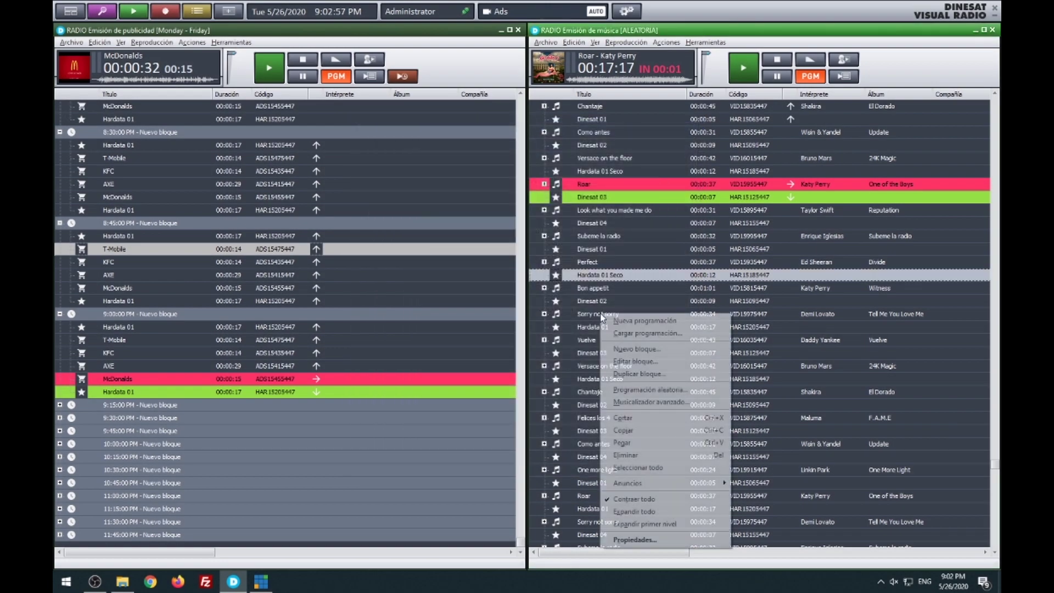
{"action": "left_click", "coordinate": [644, 392]}
{"action": "left_click", "coordinate": [766, 291]}
{"action": "left_click", "coordinate": [765, 300]}
{"action": "left_click", "coordinate": [764, 290]}
{"action": "left_click", "coordinate": [763, 303]}
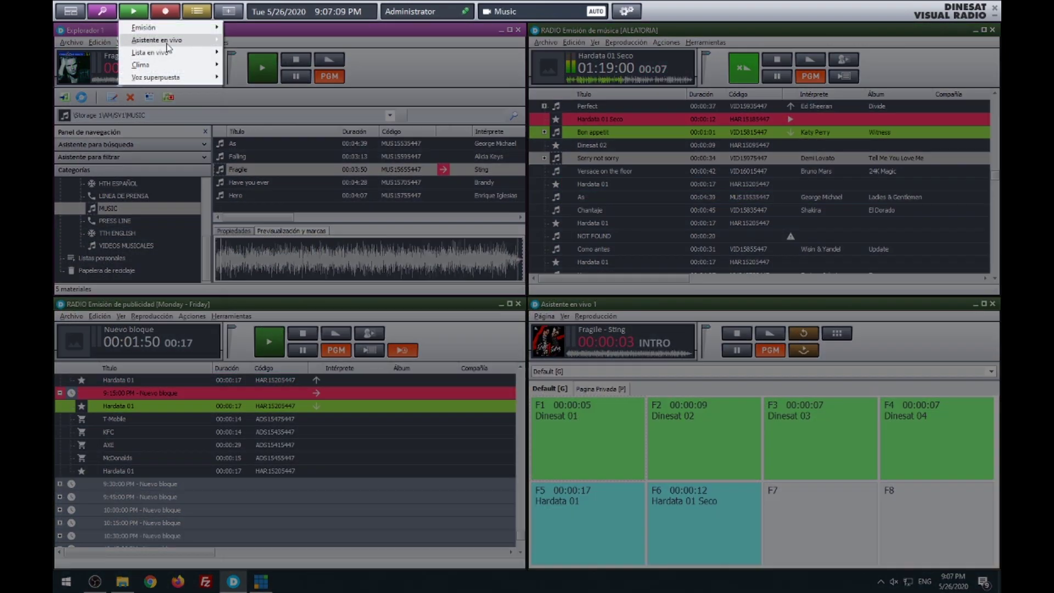
Open the Asistente en vivo 1 window and set its button grid to four columns by three rows.
{"action": "mouse_move", "coordinate": [166, 43]}
{"action": "left_click", "coordinate": [240, 44]}
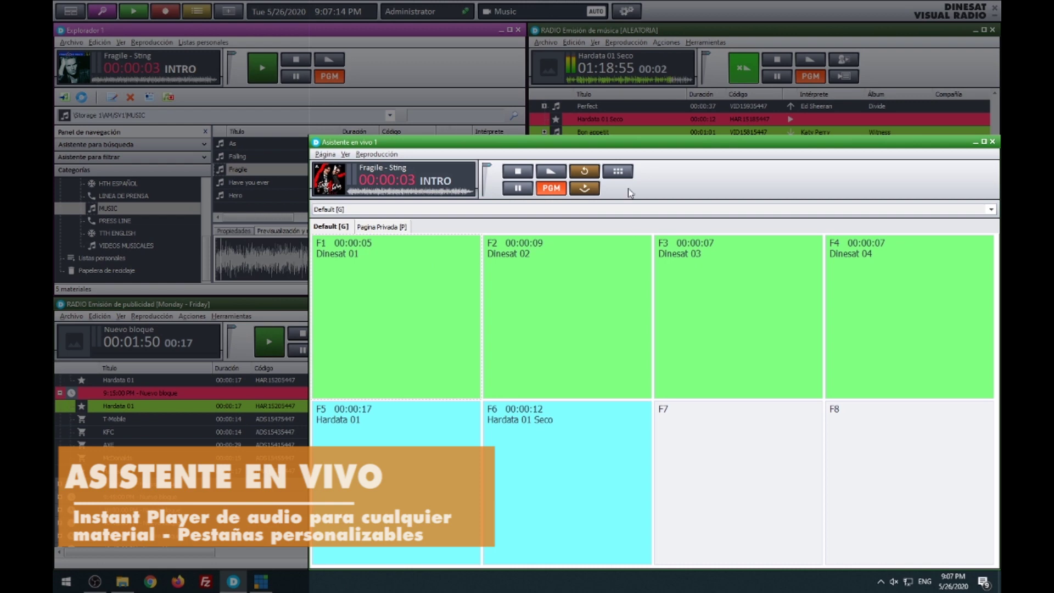
{"action": "left_click", "coordinate": [619, 172]}
{"action": "left_click", "coordinate": [662, 217]}
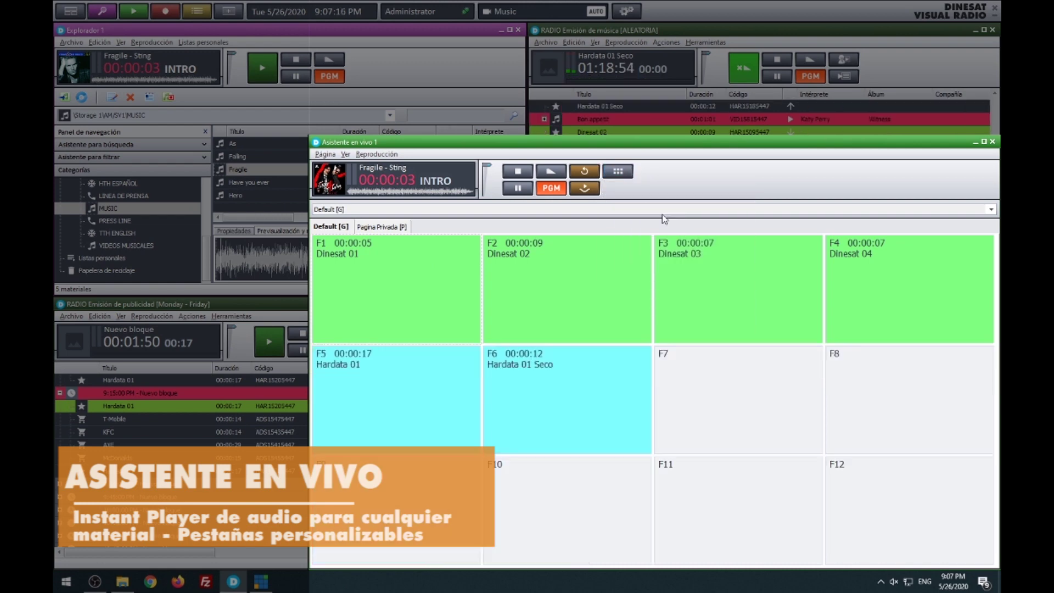
Assign Fragile from the explorer to the live assistant's F7 button and color that button light green.
{"action": "left_click", "coordinate": [245, 184]}
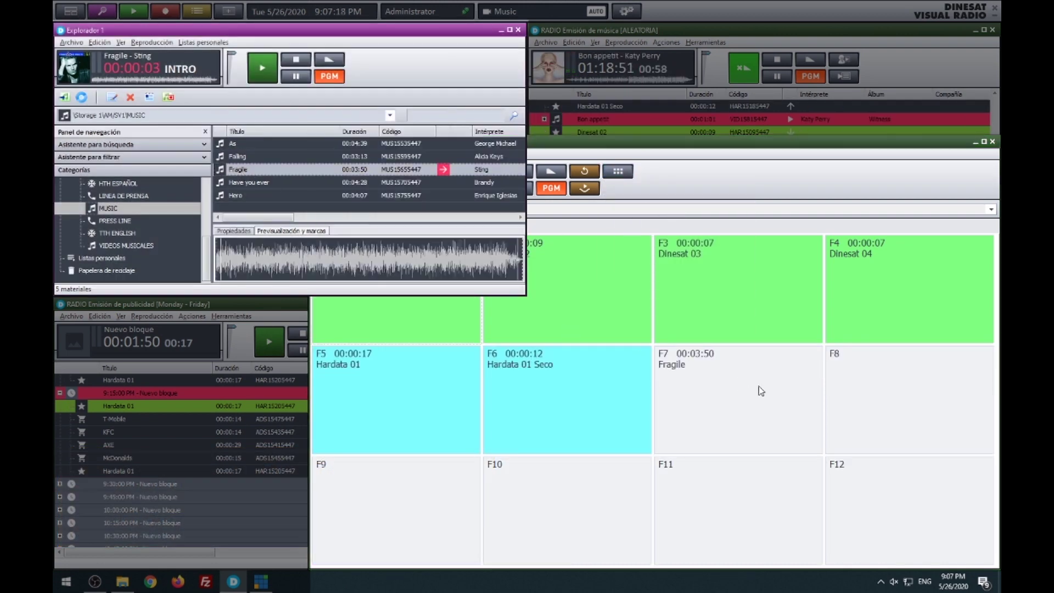
{"action": "right_click", "coordinate": [582, 391]}
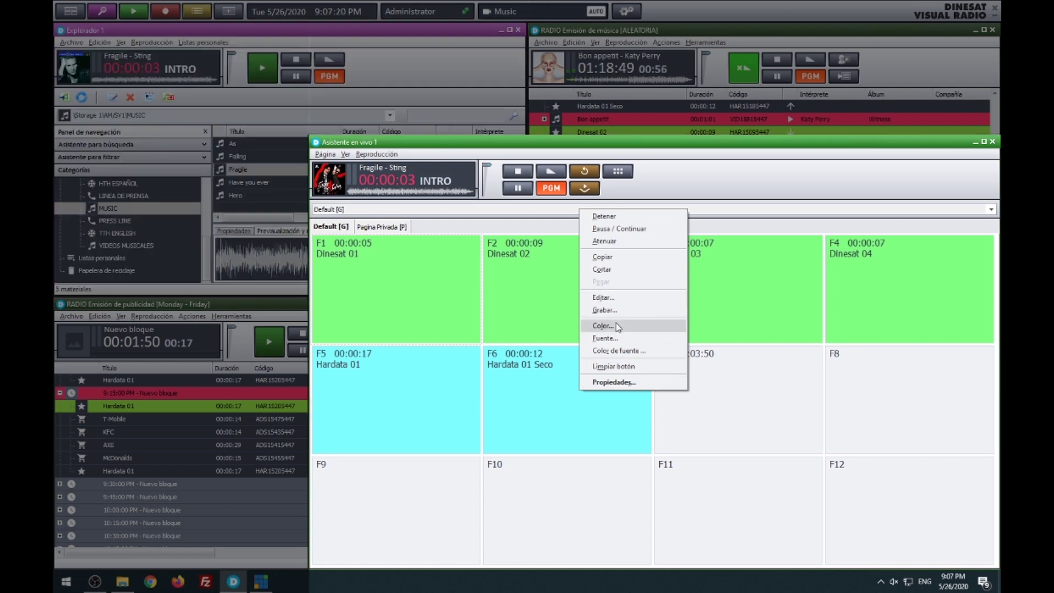
{"action": "left_click", "coordinate": [620, 328]}
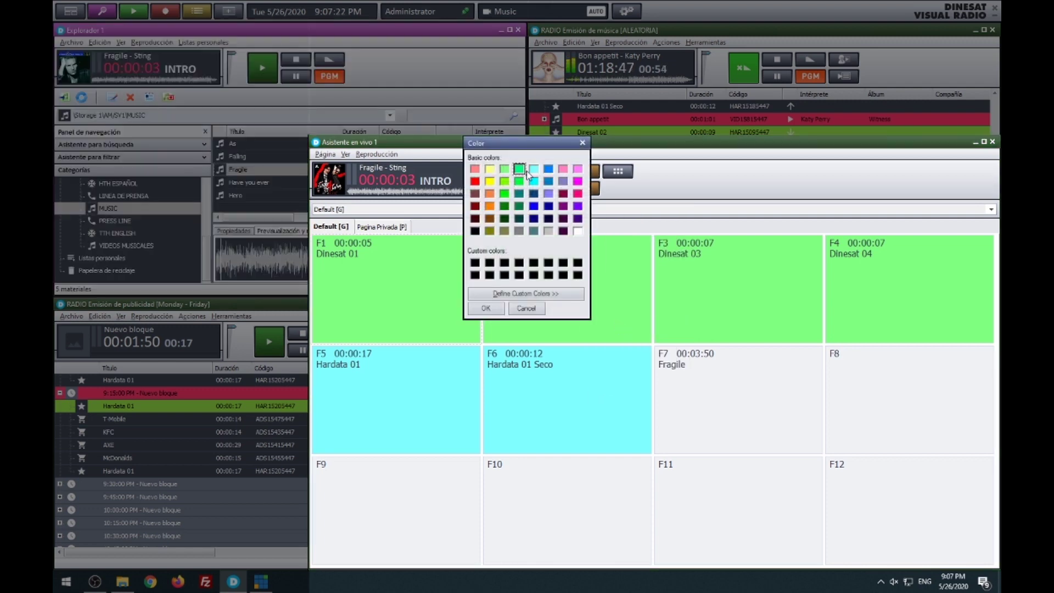
{"action": "left_click", "coordinate": [486, 308]}
{"action": "right_click", "coordinate": [718, 389]}
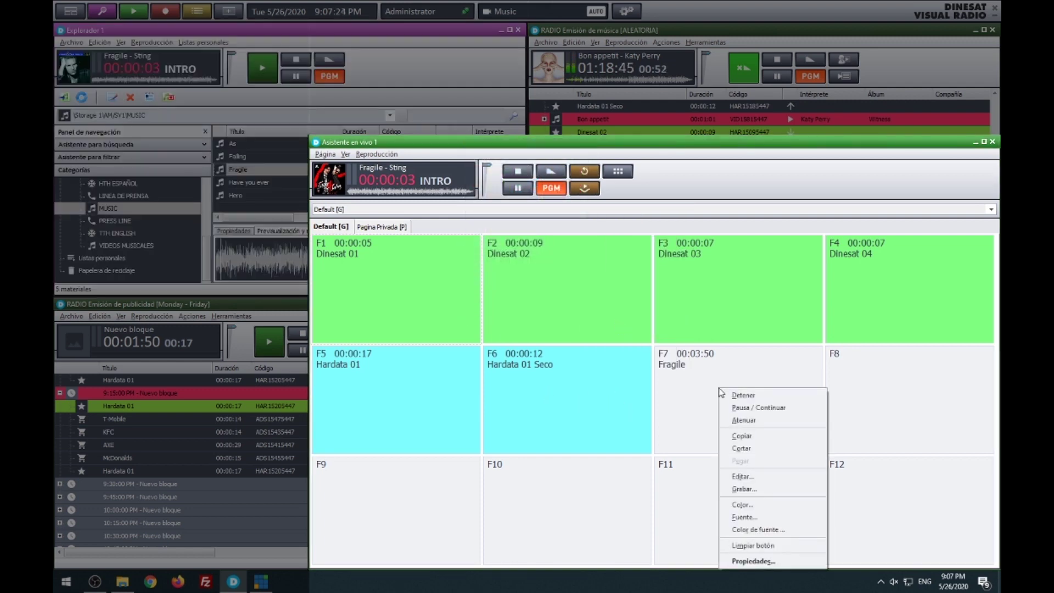
{"action": "left_click", "coordinate": [767, 504]}
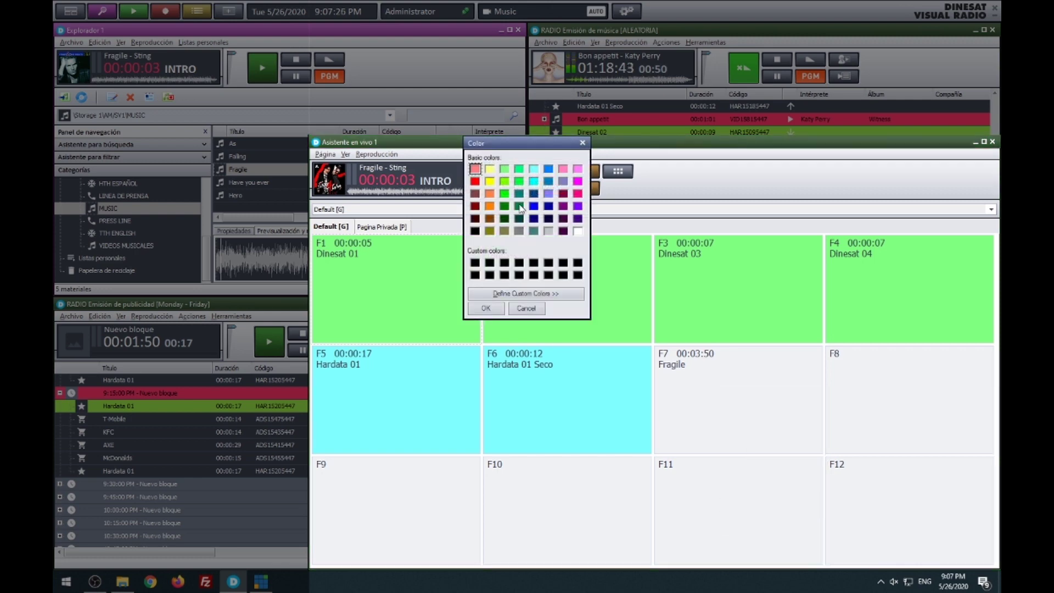
{"action": "left_click", "coordinate": [487, 309]}
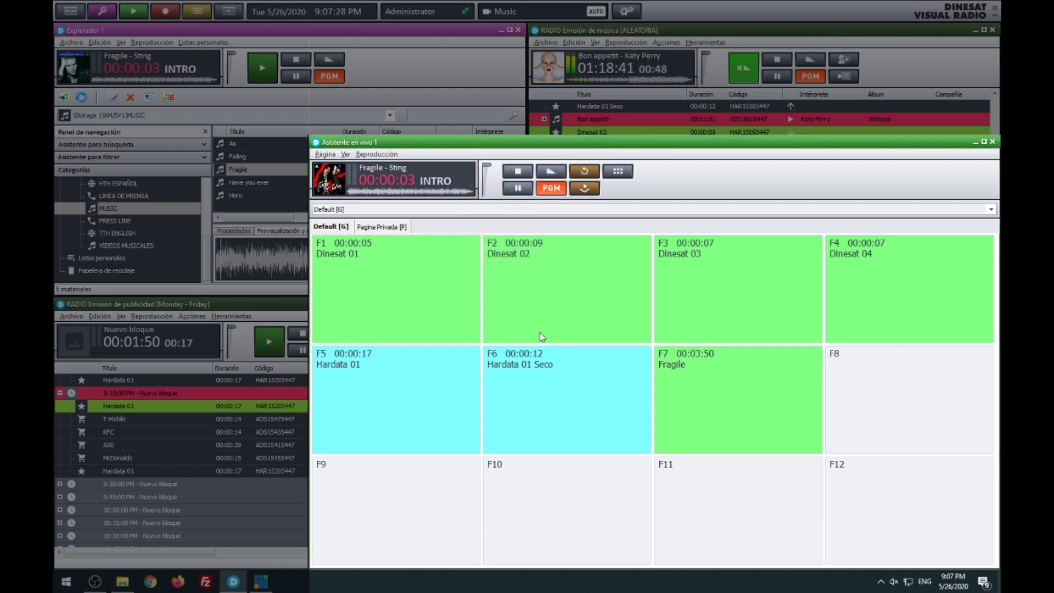
Play Dinesat 01 from the live assistant's Default page and switch to the Pagina Privada page.
{"action": "left_click", "coordinate": [401, 263]}
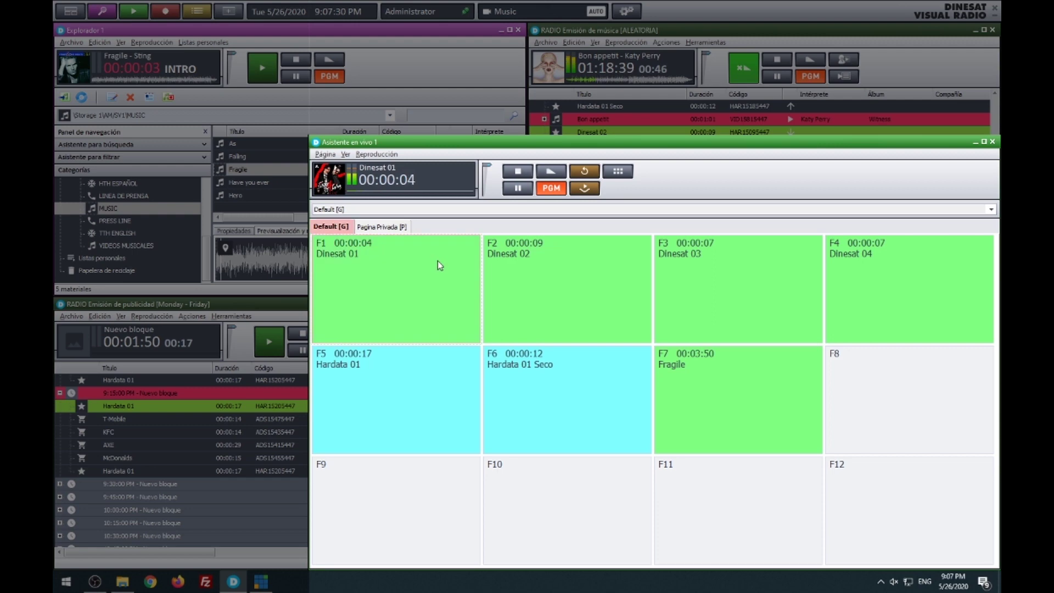
{"action": "left_click", "coordinate": [396, 228]}
{"action": "right_click", "coordinate": [723, 387]}
{"action": "left_click", "coordinate": [635, 367]}
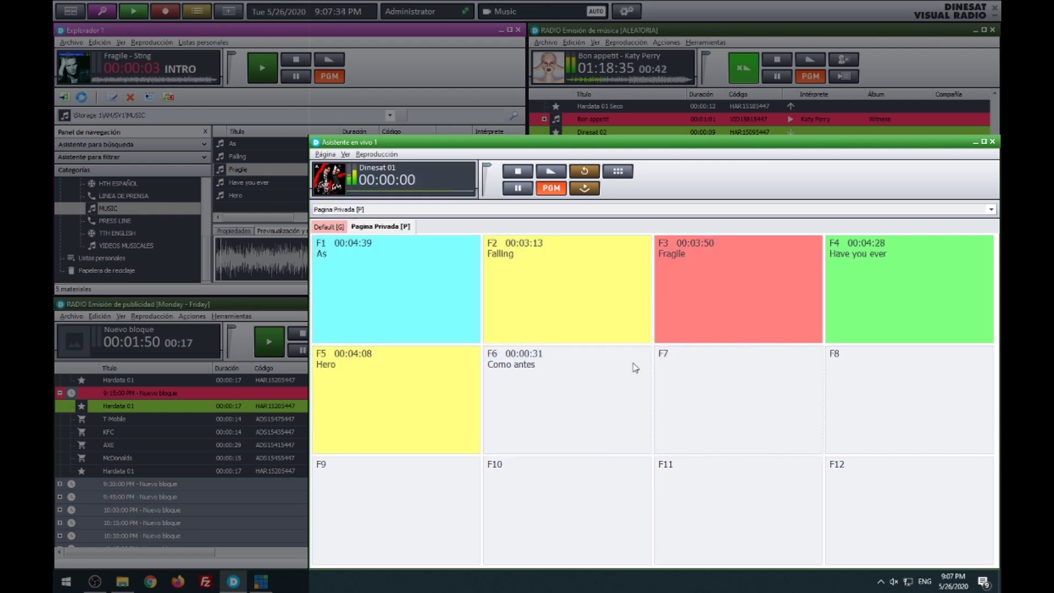
Assign Hero from the explorer to the F7 button of Pagina Privada and return to the Default page.
{"action": "left_click", "coordinate": [235, 195]}
{"action": "left_click_drag", "start_coordinate": [388, 257], "coordinate": [781, 411]}
{"action": "left_click", "coordinate": [621, 412]}
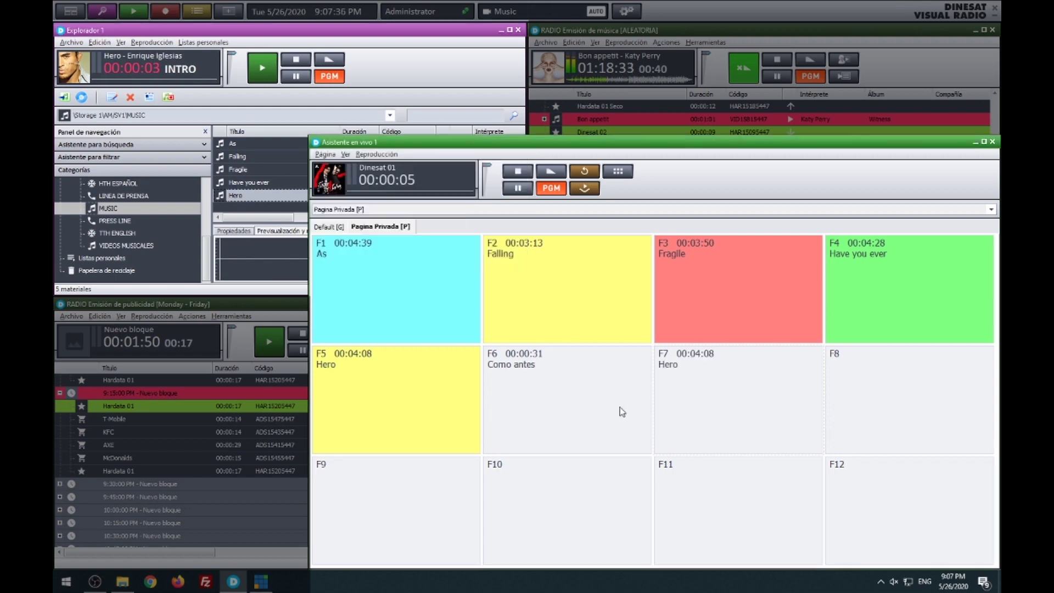
{"action": "left_click", "coordinate": [331, 227]}
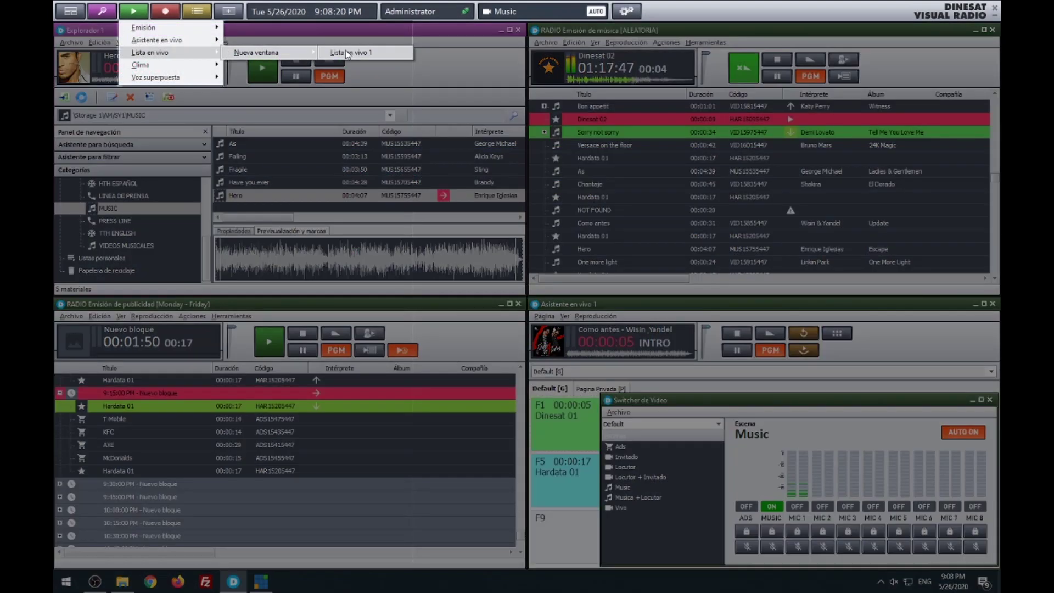
Open the Lista en vivo 1 window, reposition it, and play its F1 item, Dinesat 01.
{"action": "left_click", "coordinate": [249, 53]}
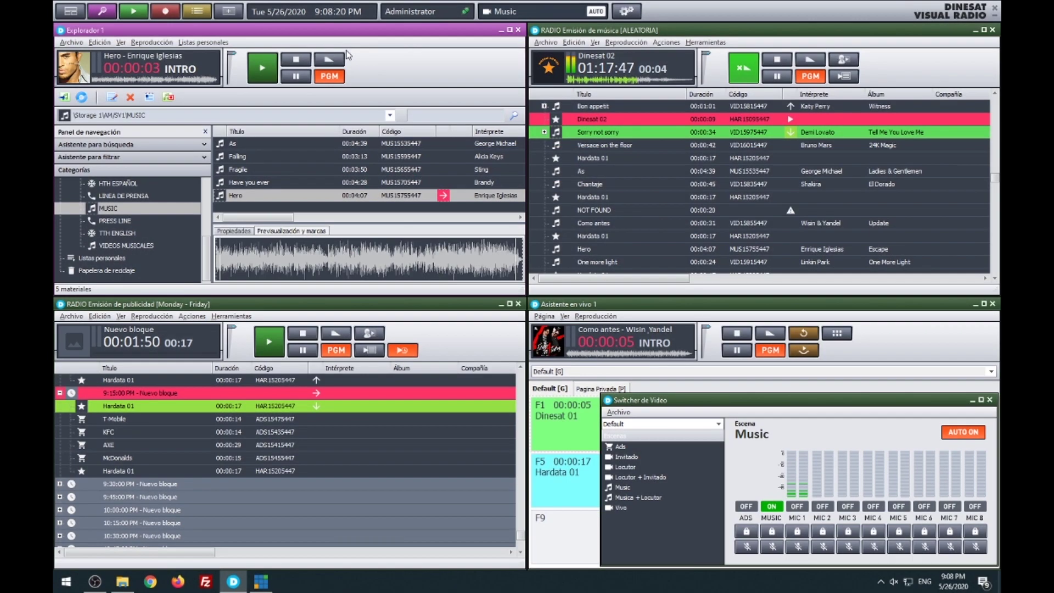
{"action": "left_click_drag", "start_coordinate": [438, 120], "coordinate": [287, 46]}
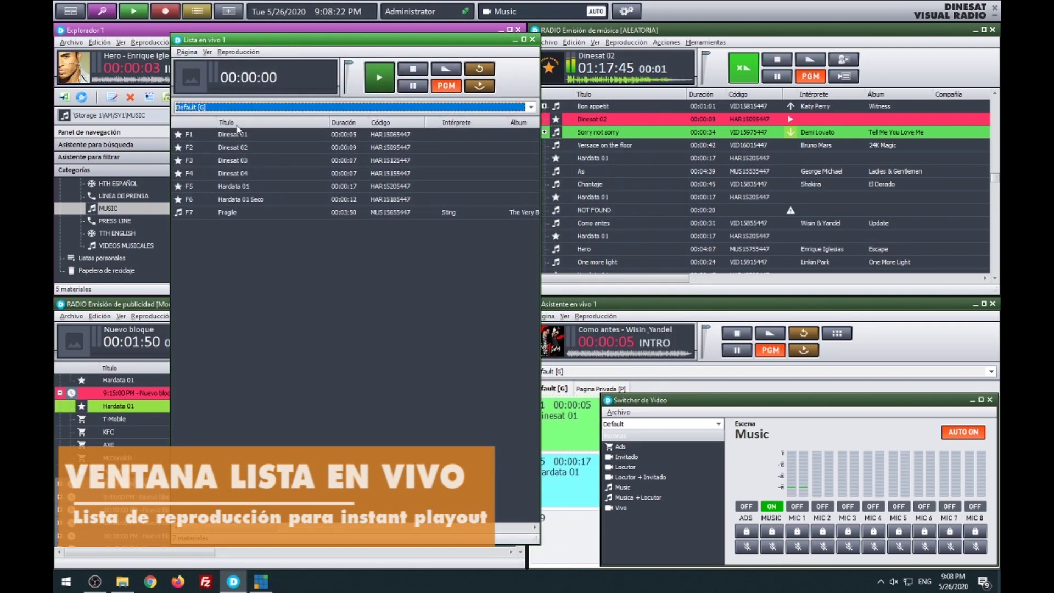
{"action": "key", "text": "F1"}
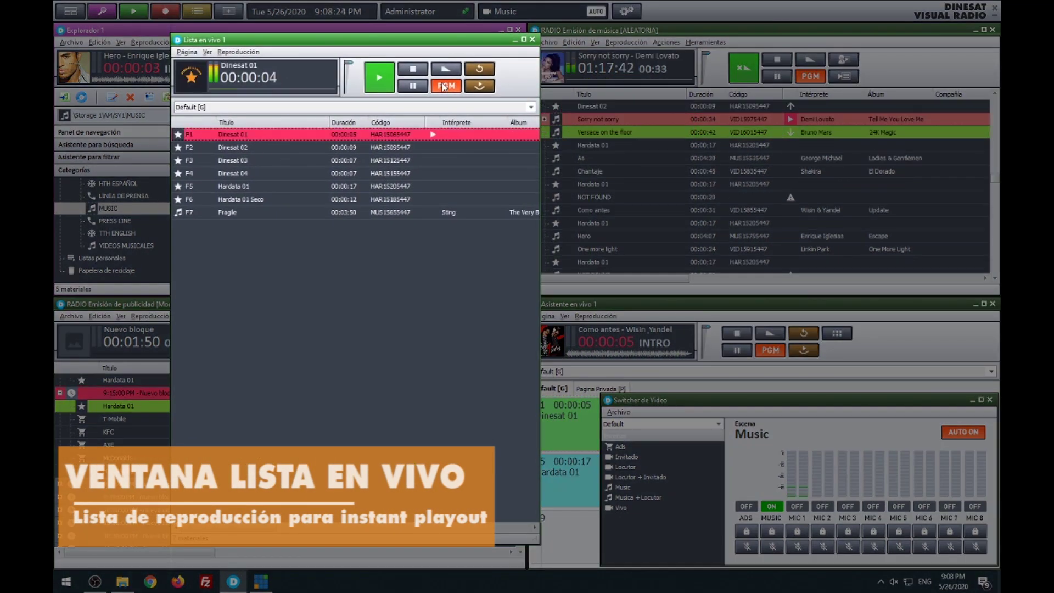
{"action": "key", "text": "Down"}
{"action": "key", "text": "Down"}
{"action": "key", "text": "Down"}
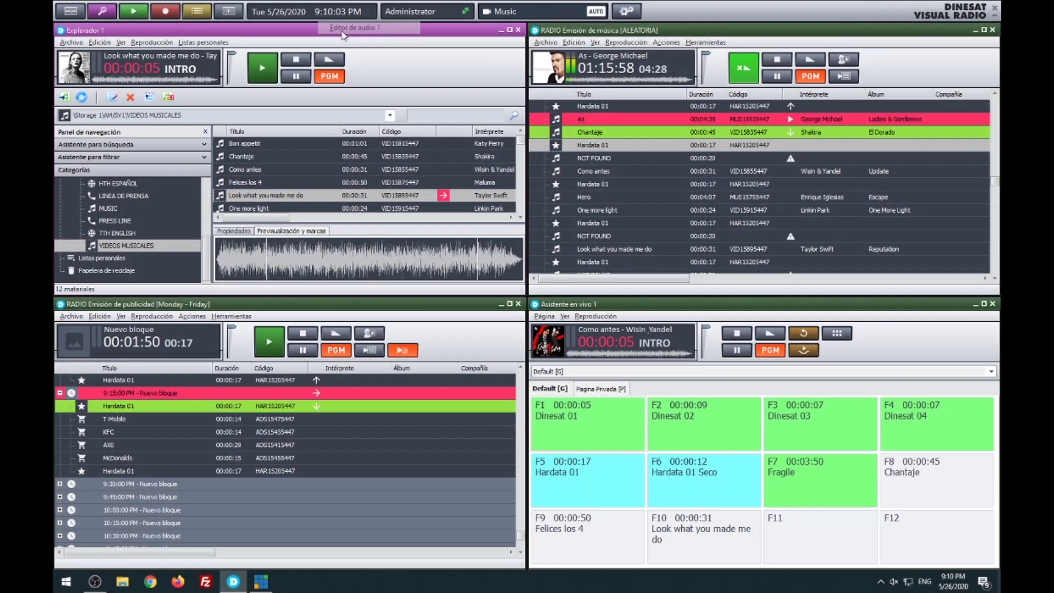
Open the Editor de audio 1 window, move it lower, and load Felices los 4 from the explorer into it.
{"action": "left_click", "coordinate": [342, 32]}
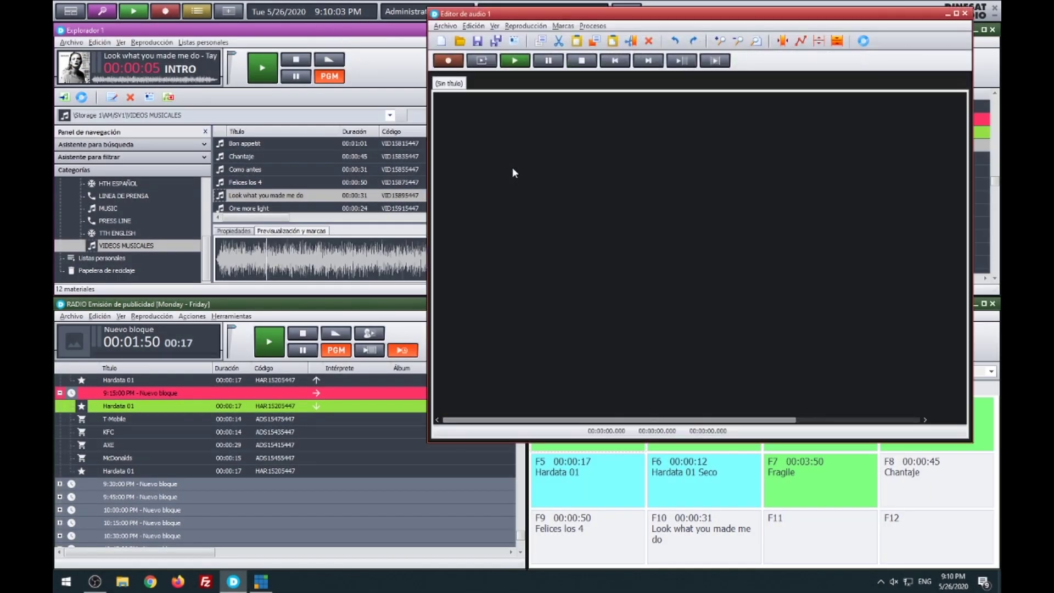
{"action": "left_click_drag", "start_coordinate": [593, 8], "coordinate": [589, 99]}
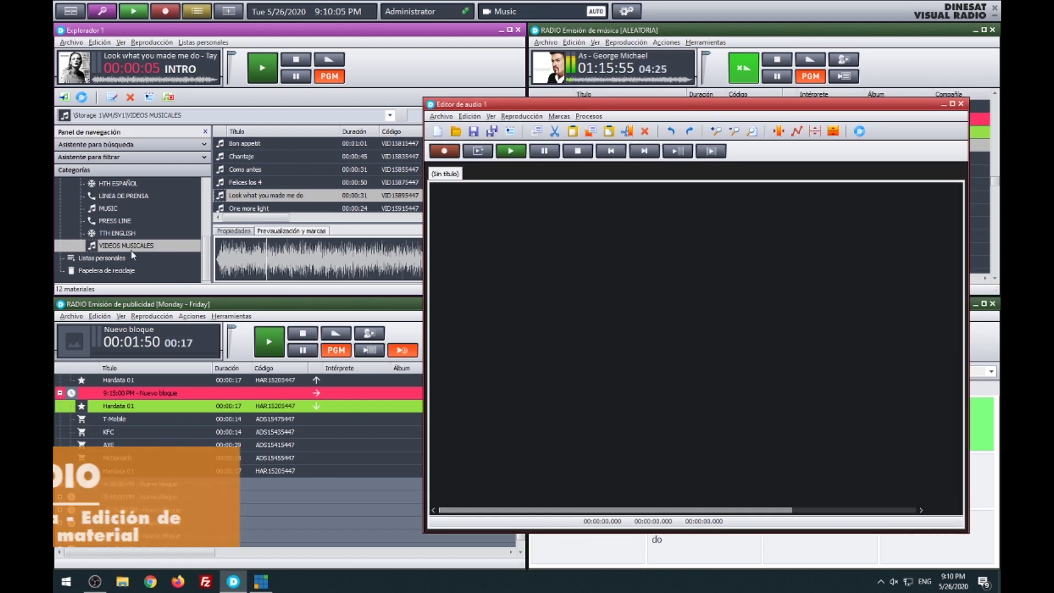
{"action": "left_click_drag", "start_coordinate": [244, 182], "coordinate": [640, 290]}
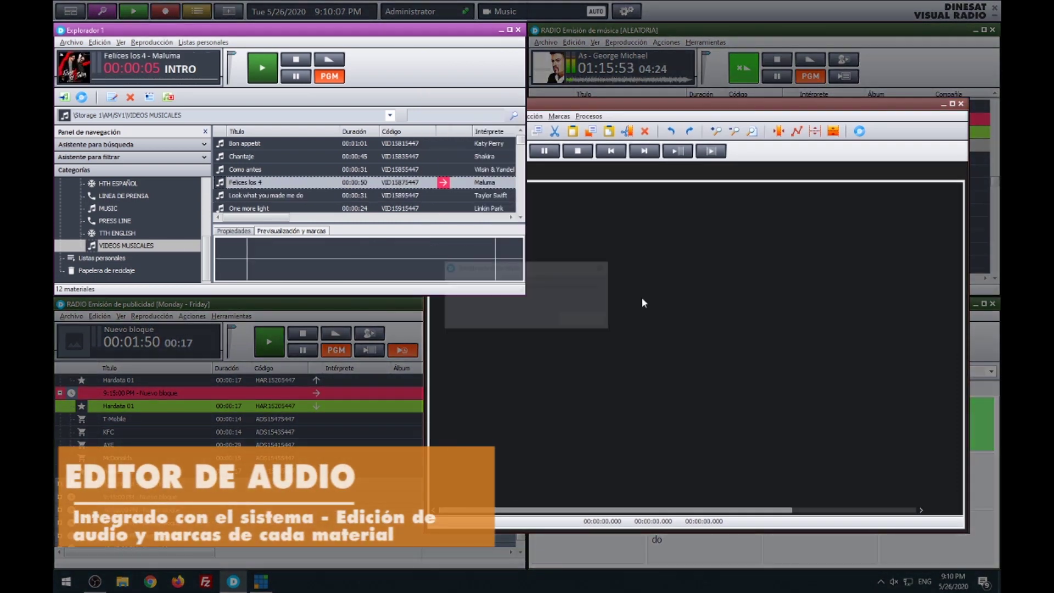
{"action": "left_click", "coordinate": [792, 302]}
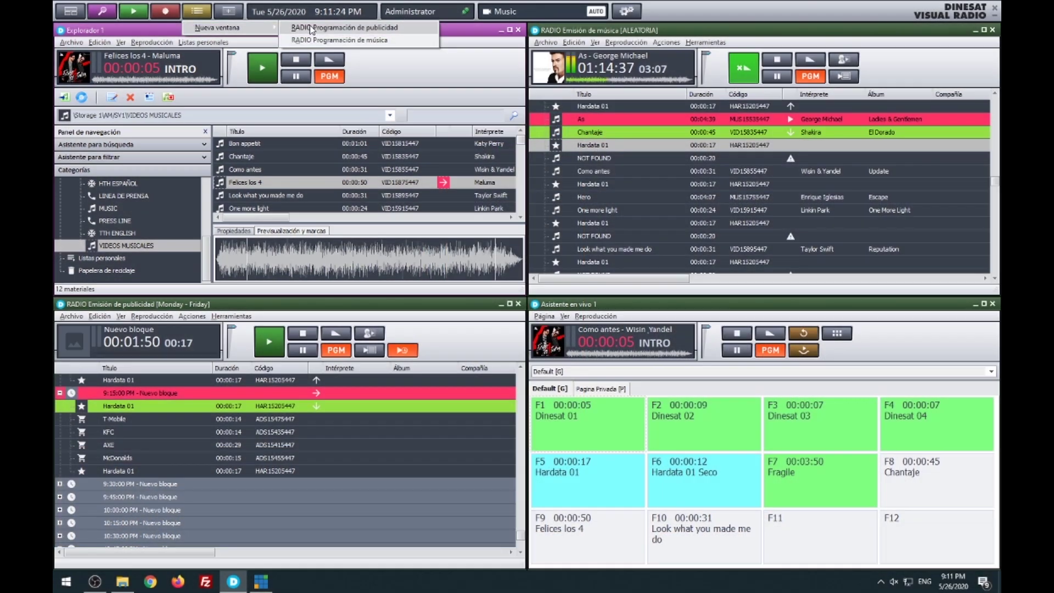
Open the RADIO Programación de publicidad window, reposition it, and expand the 8:45 PM and 8:30 PM blocks.
{"action": "left_click", "coordinate": [311, 29]}
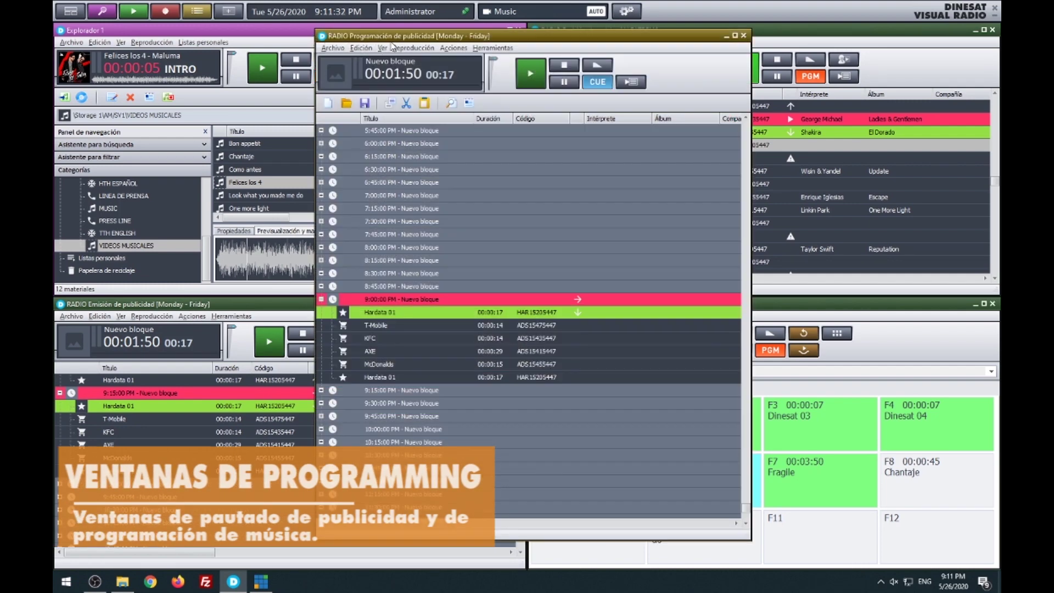
{"action": "left_click_drag", "start_coordinate": [394, 37], "coordinate": [285, 23]}
{"action": "left_click", "coordinate": [212, 274]}
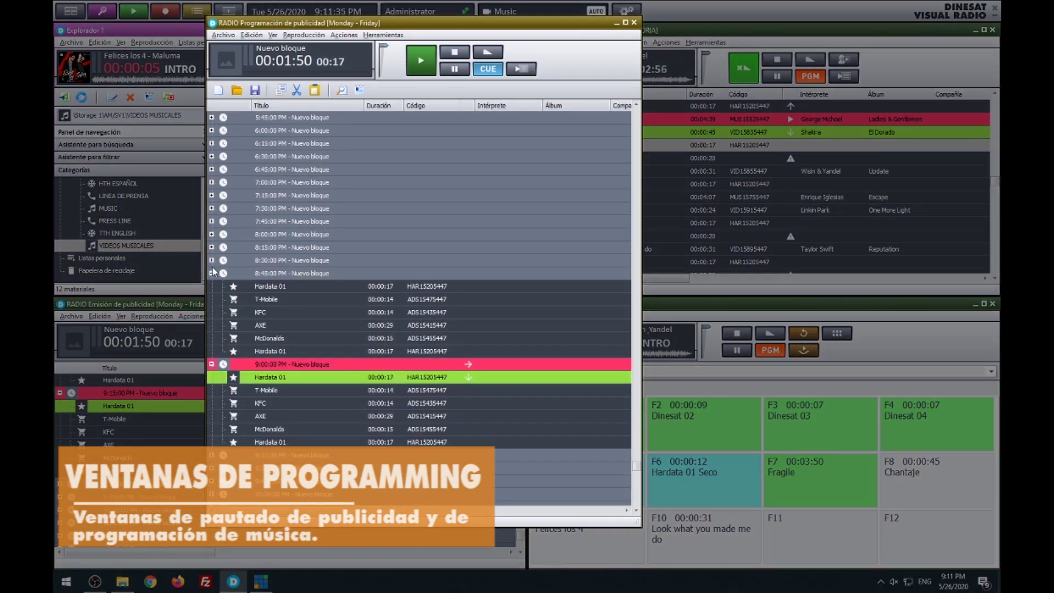
{"action": "left_click", "coordinate": [212, 260]}
Open the time block properties of the 8:30 PM advertising block and close them without making changes.
{"action": "left_click", "coordinate": [316, 258]}
{"action": "right_click", "coordinate": [316, 259]}
{"action": "left_click", "coordinate": [394, 348]}
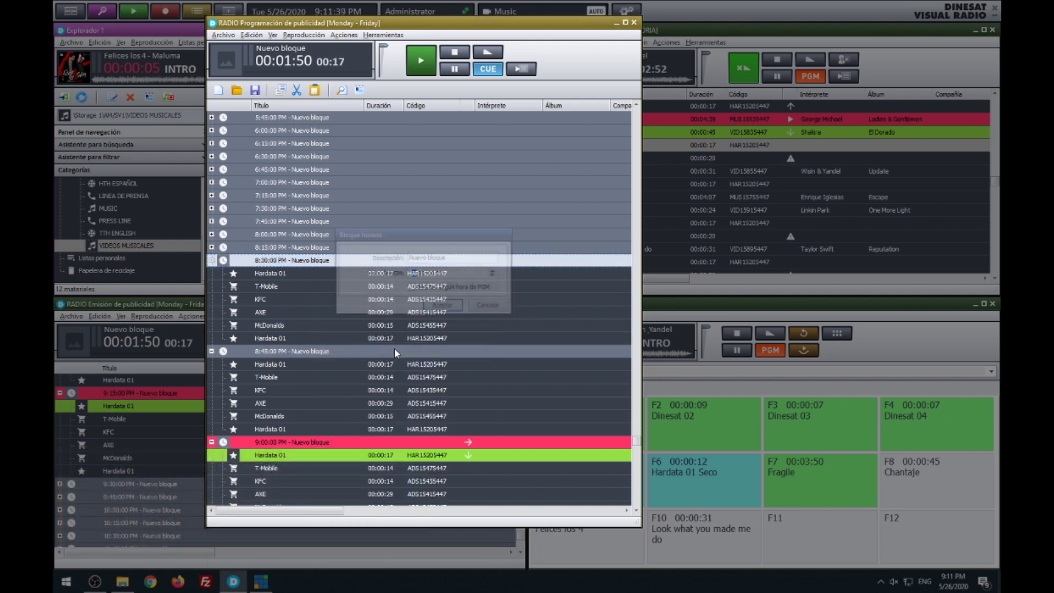
{"action": "left_click", "coordinate": [485, 304]}
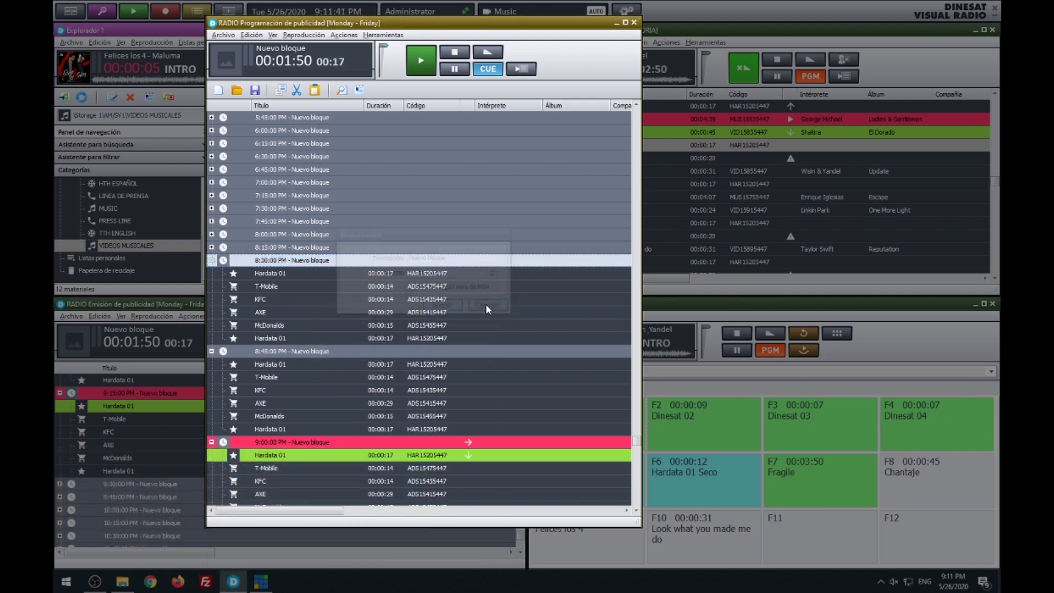
{"action": "right_click", "coordinate": [374, 328]}
{"action": "left_click", "coordinate": [423, 55]}
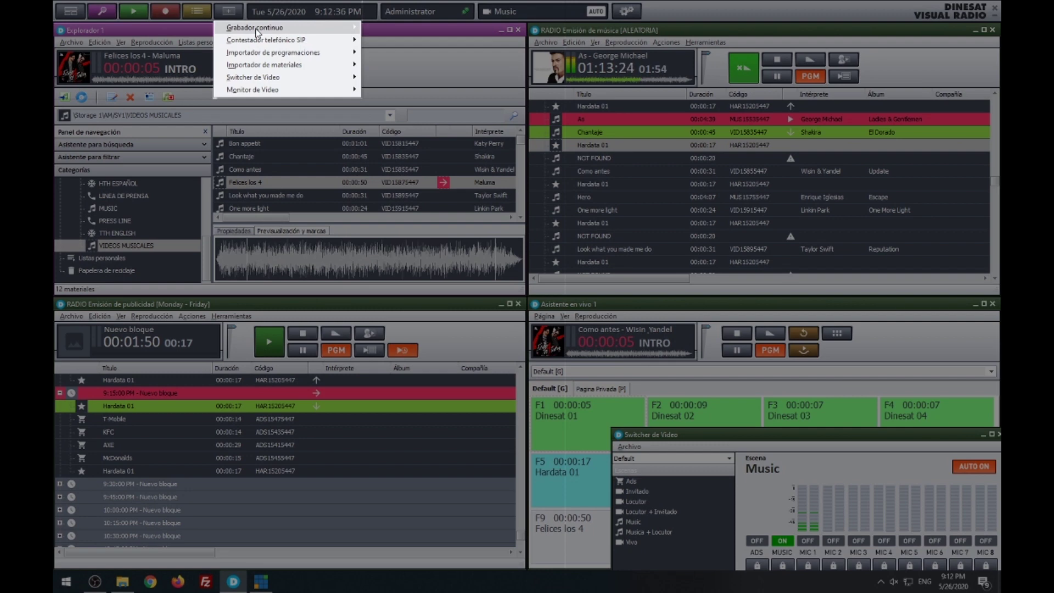
Open the HDX PGM video monitor window from the available video tools.
{"action": "mouse_move", "coordinate": [259, 32]}
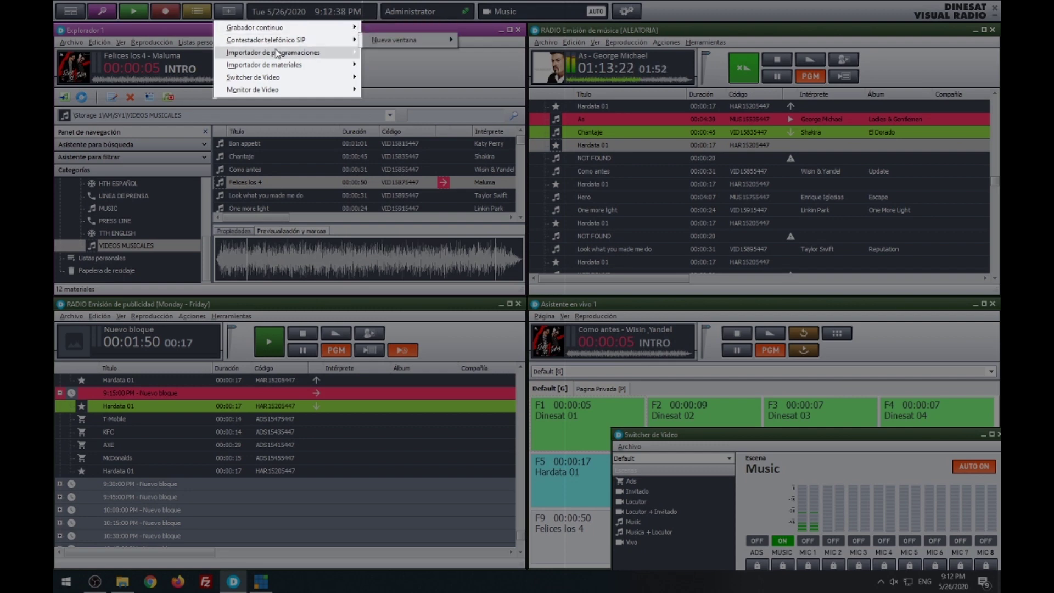
{"action": "mouse_move", "coordinate": [310, 94]}
{"action": "left_click", "coordinate": [516, 90]}
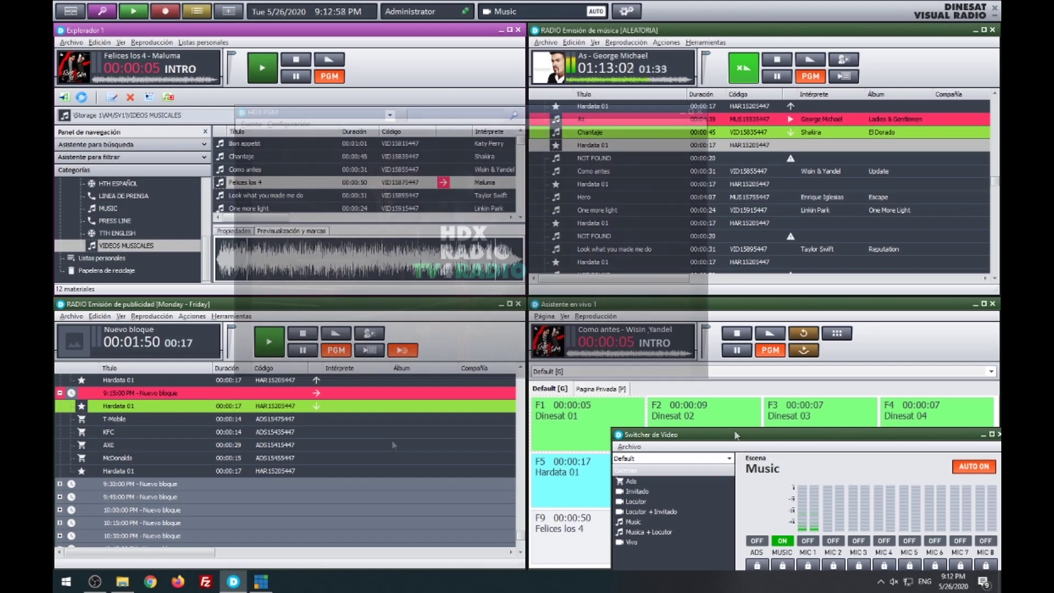
Move the Switcher de Video window to the middle of the desktop, turn its automatic mode on, and close the window.
{"action": "left_click_drag", "start_coordinate": [736, 436], "coordinate": [437, 199]}
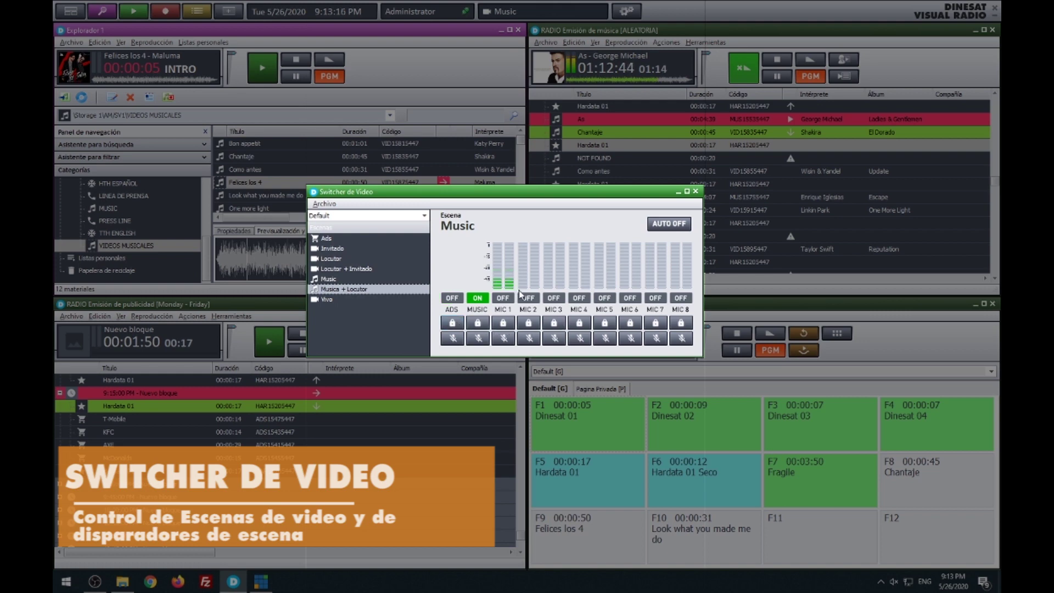
{"action": "left_click", "coordinate": [668, 224]}
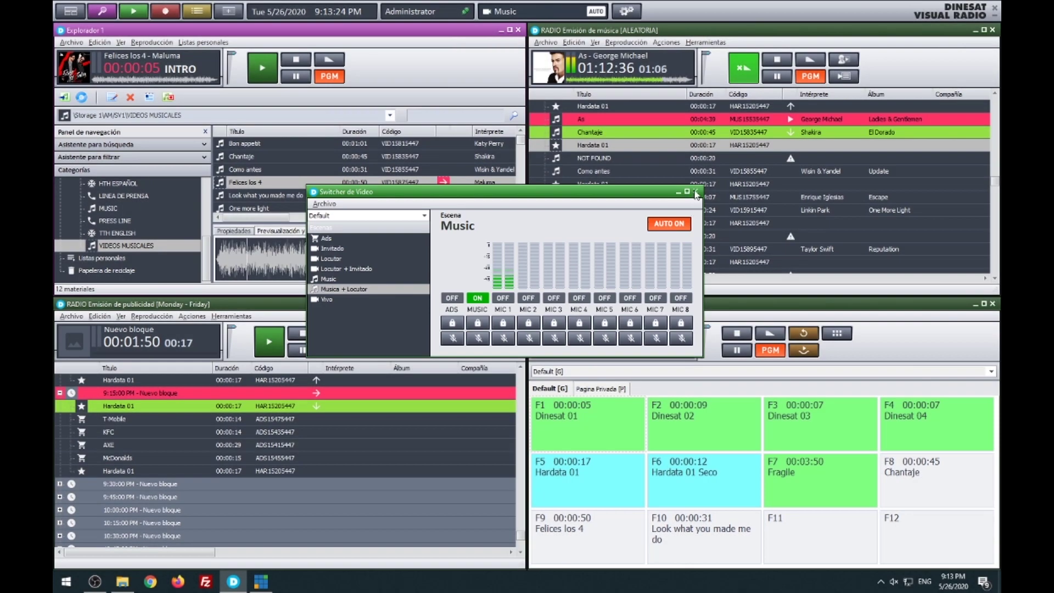
{"action": "left_click", "coordinate": [696, 191]}
Open the Switcher de video section of the terminal preferences and open the Default profile's Music scene for editing.
{"action": "left_click", "coordinate": [626, 11]}
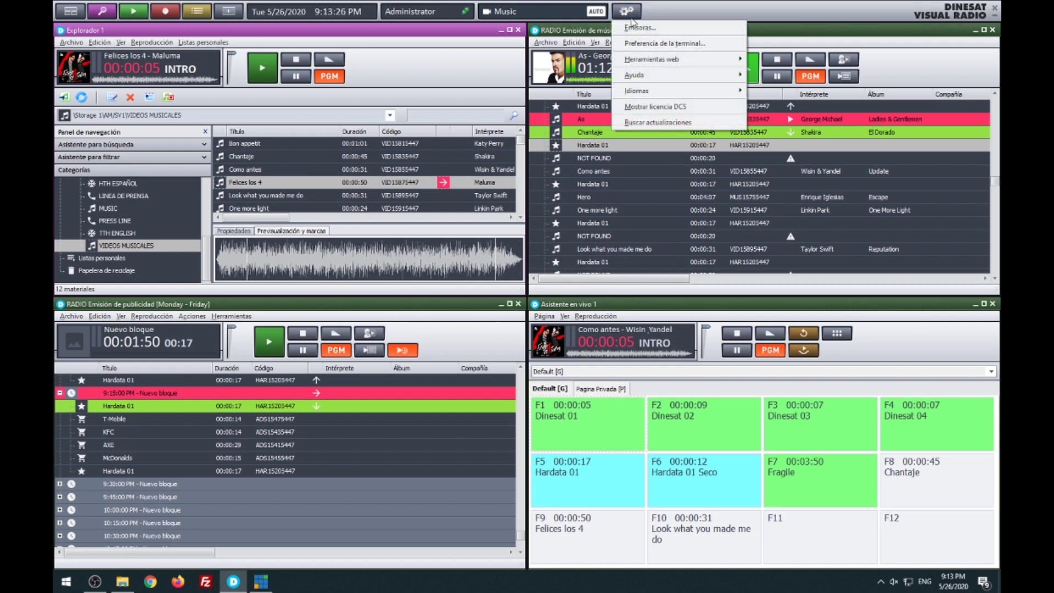
{"action": "left_click", "coordinate": [644, 50]}
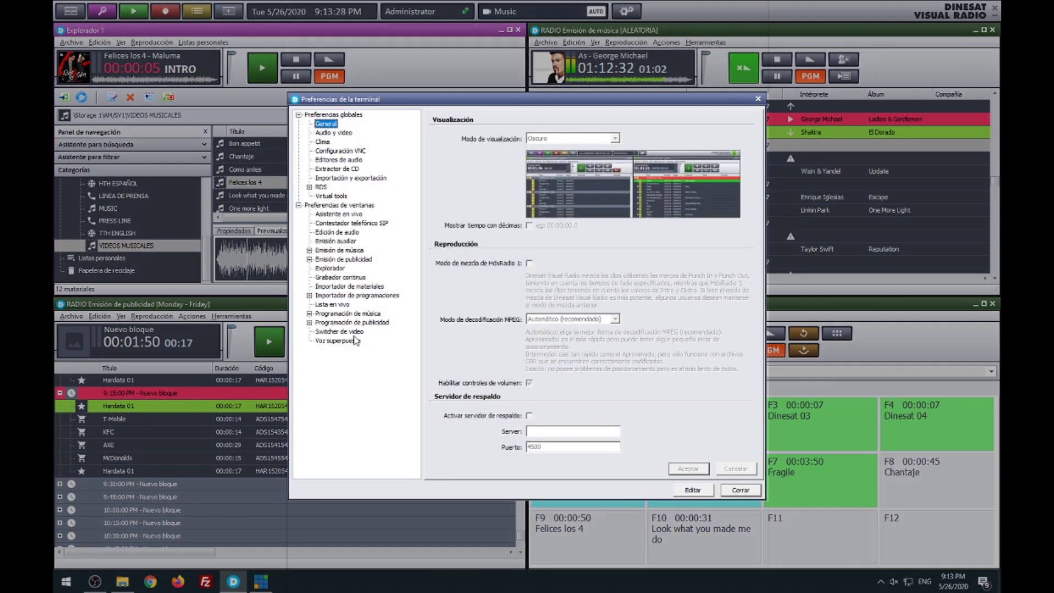
{"action": "left_click", "coordinate": [351, 332]}
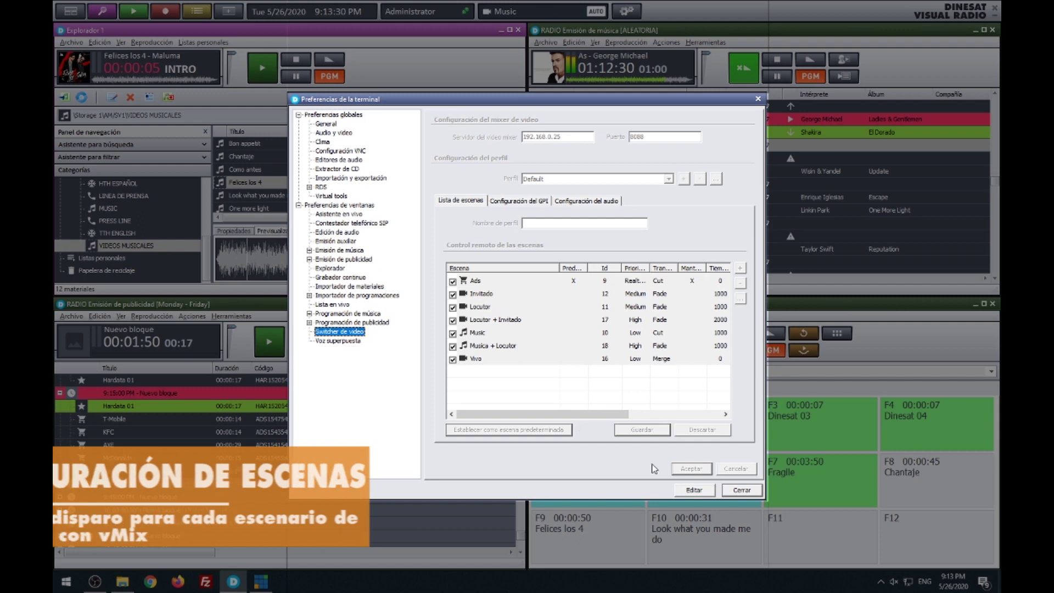
{"action": "left_click", "coordinate": [694, 490]}
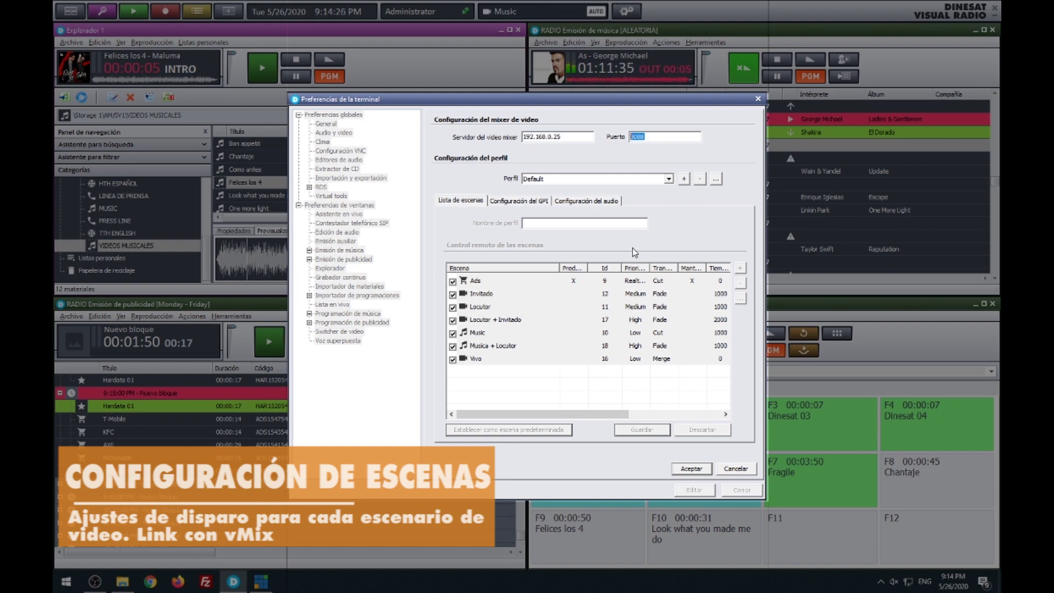
{"action": "left_click", "coordinate": [716, 181]}
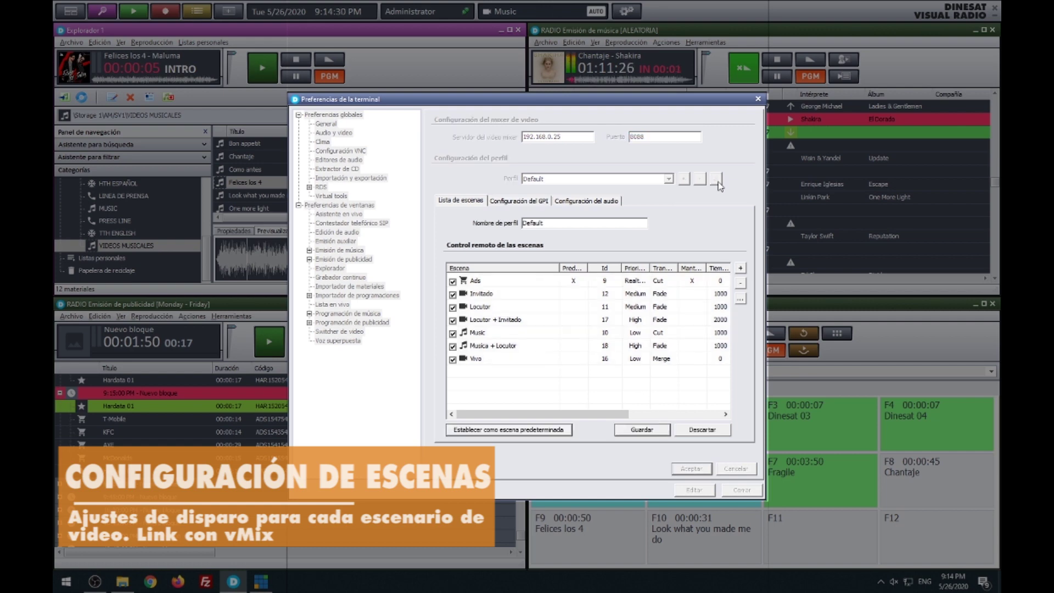
{"action": "left_click", "coordinate": [626, 294]}
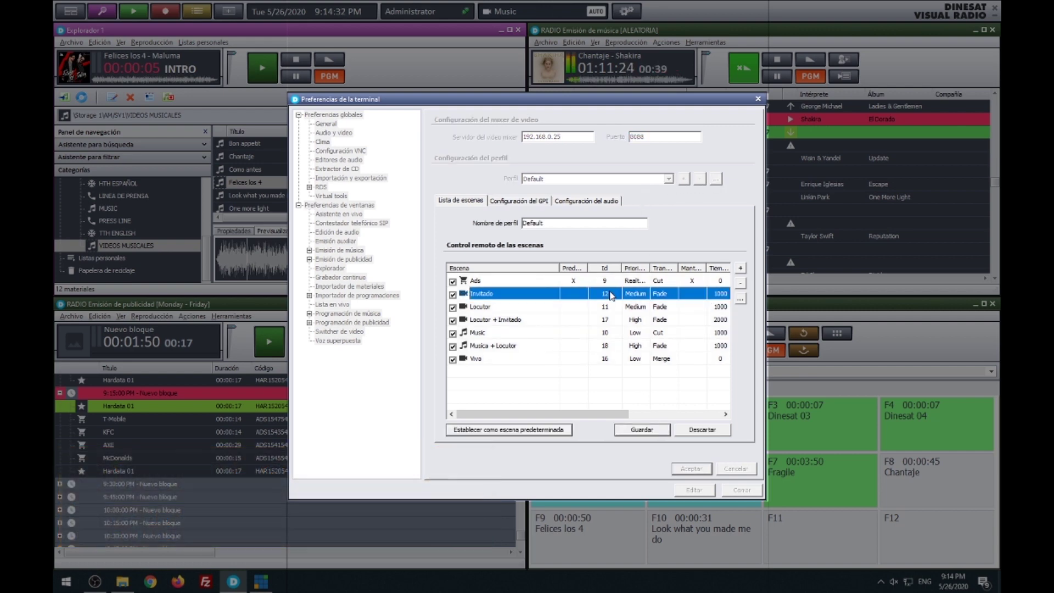
{"action": "left_click", "coordinate": [548, 332]}
{"action": "left_click", "coordinate": [740, 301]}
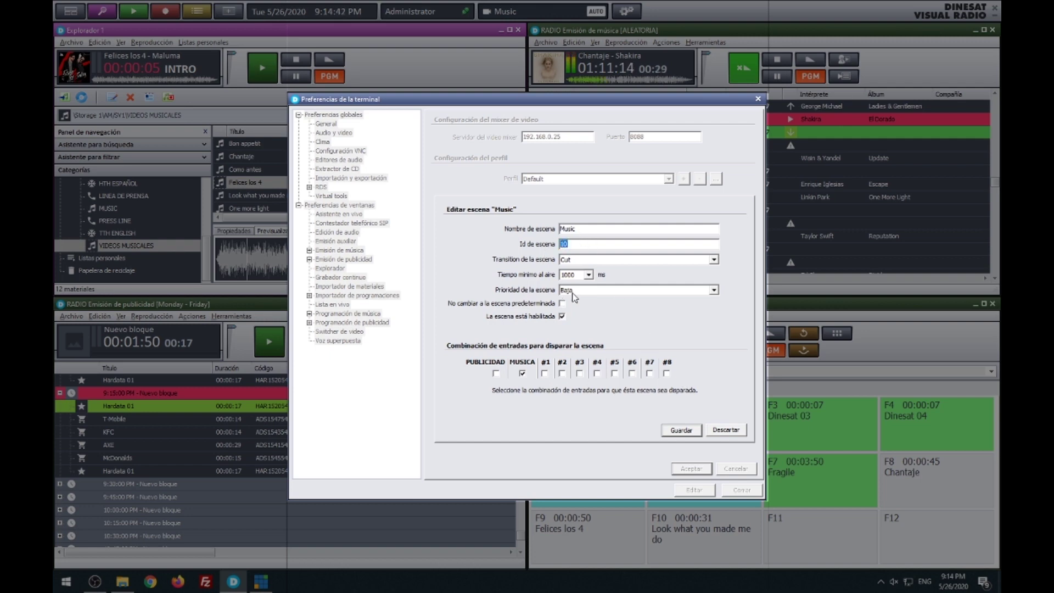
Examine the Music scene's transition, minimum air time, priority and trigger inputs, then save the scene and close the terminal preferences.
{"action": "left_click", "coordinate": [587, 264]}
{"action": "left_click", "coordinate": [586, 261]}
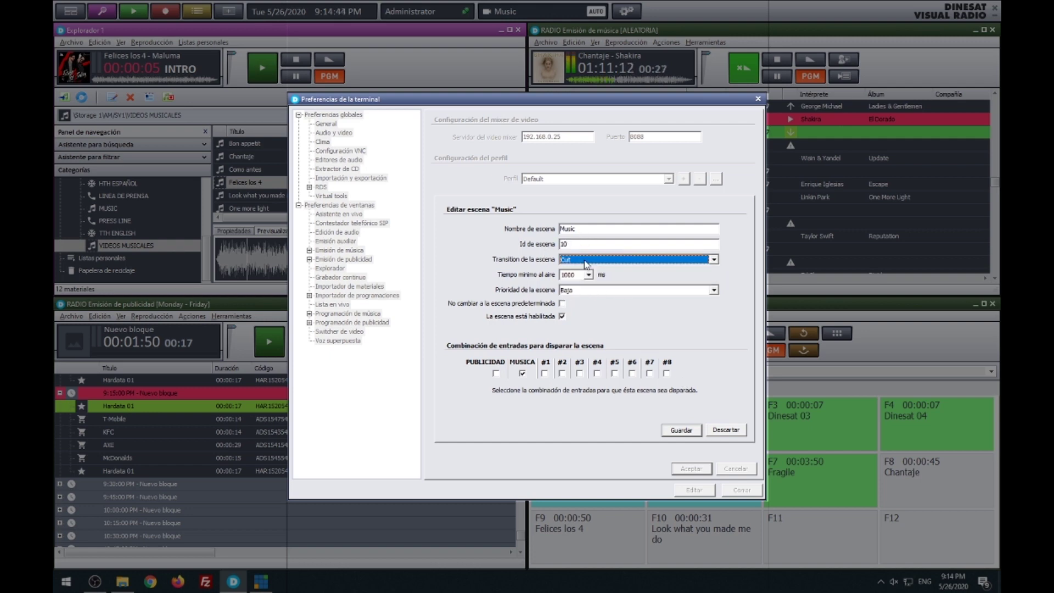
{"action": "left_click", "coordinate": [589, 278]}
{"action": "left_click", "coordinate": [590, 281]}
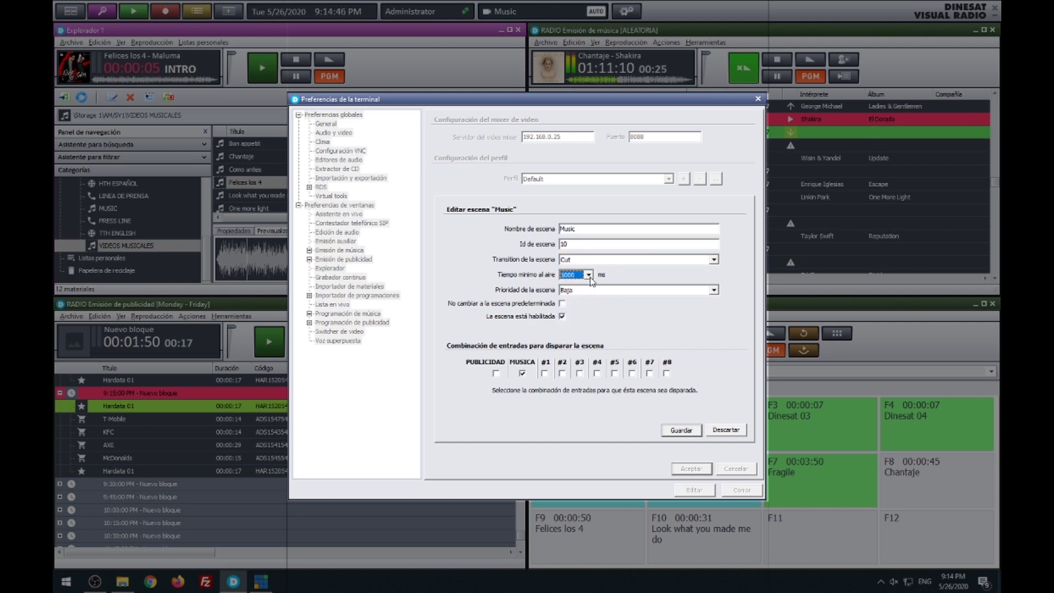
{"action": "left_click", "coordinate": [591, 291]}
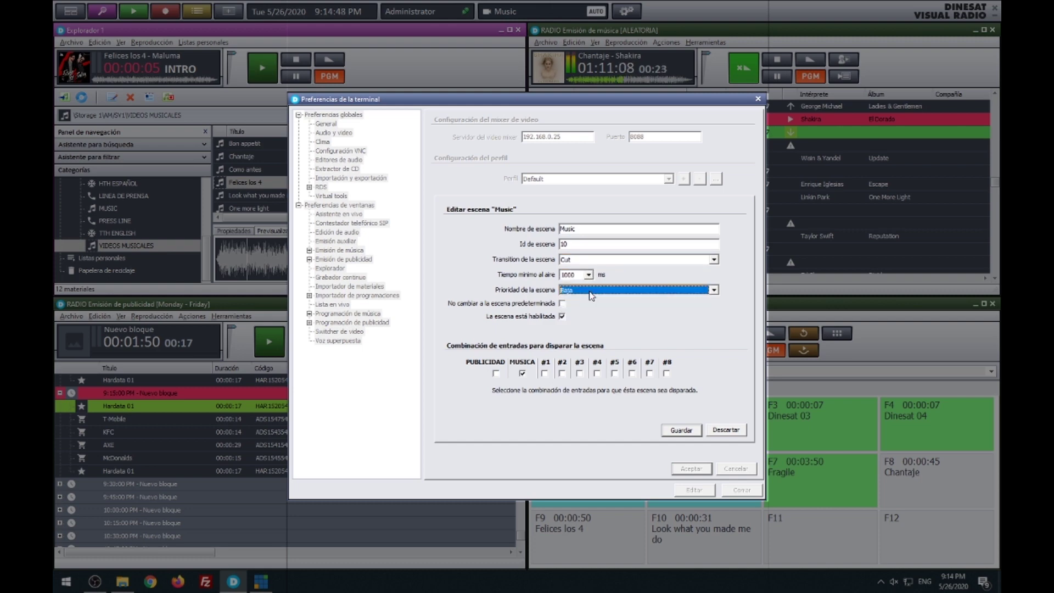
{"action": "left_click", "coordinate": [523, 375]}
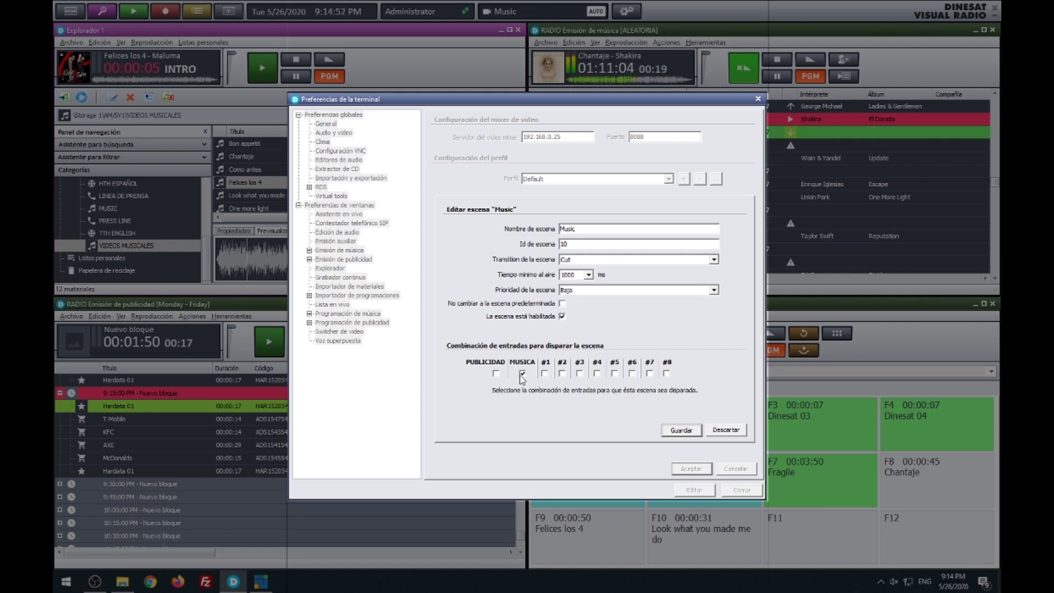
{"action": "left_click", "coordinate": [681, 431]}
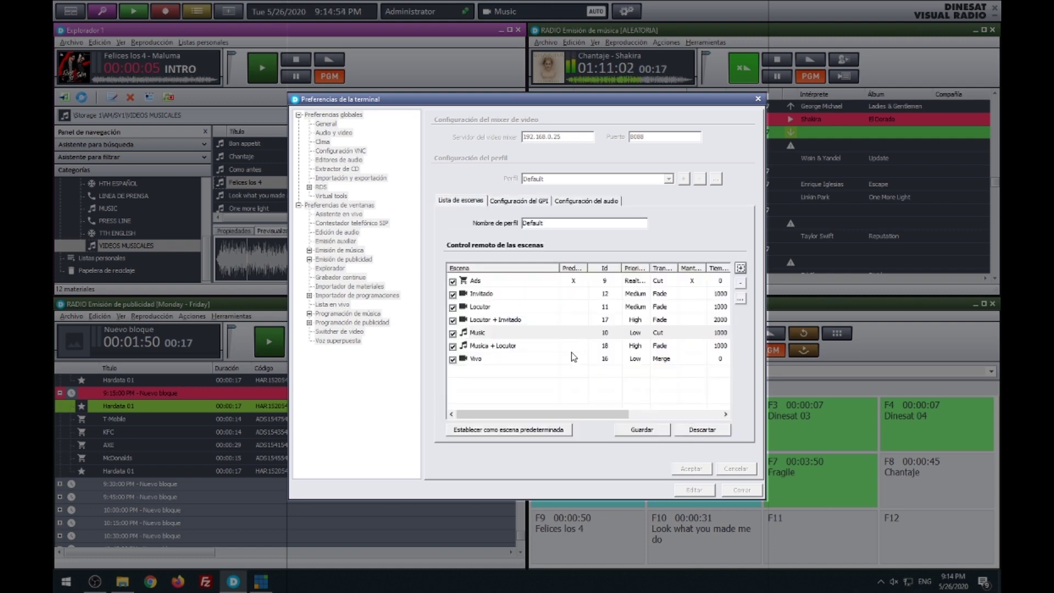
{"action": "left_click", "coordinate": [506, 345]}
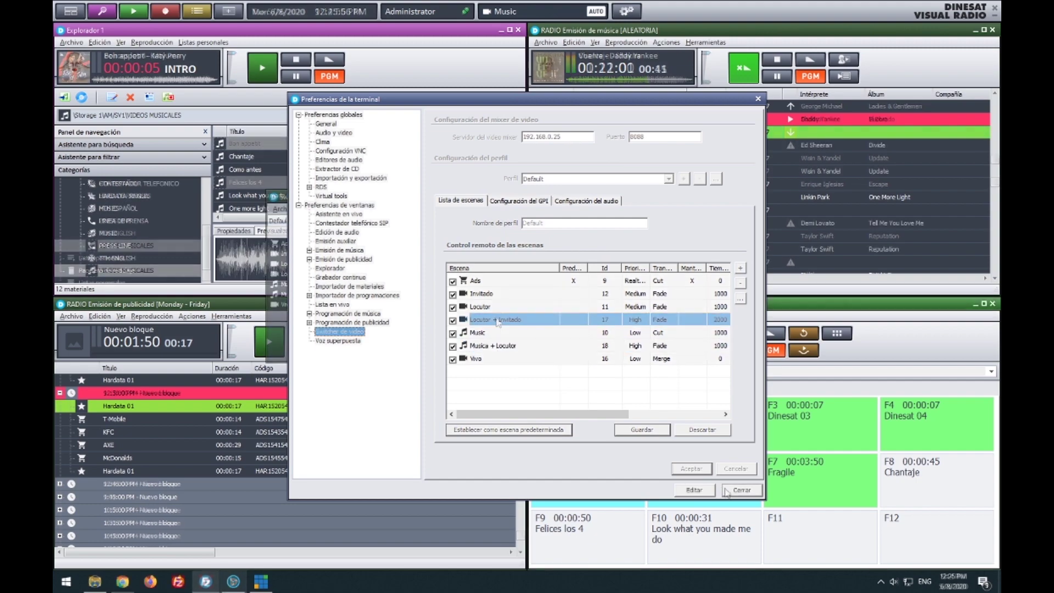
{"action": "left_click", "coordinate": [742, 489]}
Switch to vMix and browse its audio, camera and scene input groups, finishing on ESCENAS.
{"action": "left_click", "coordinate": [261, 581]}
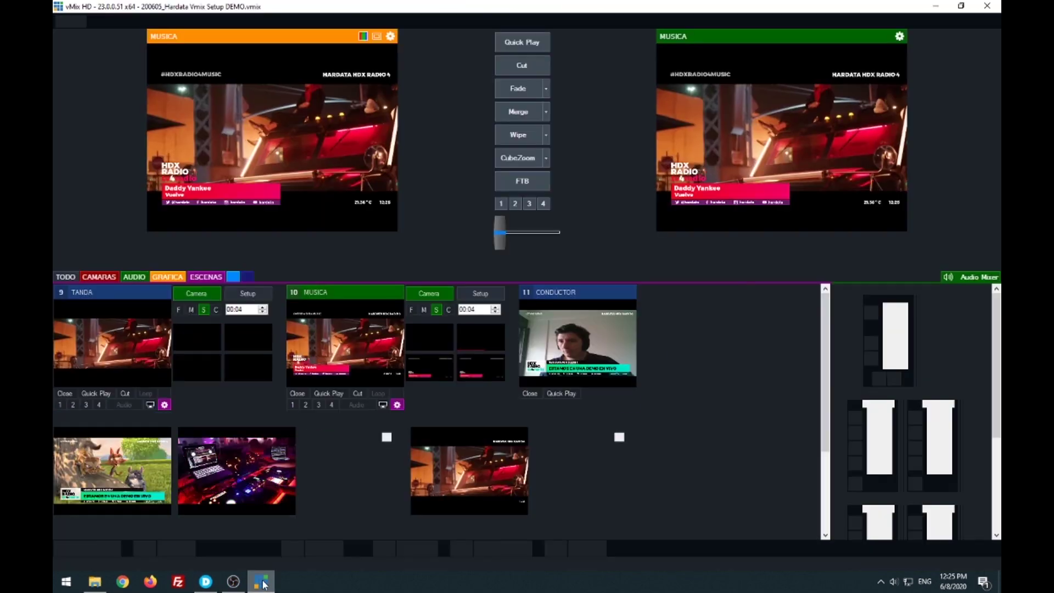
{"action": "left_click", "coordinate": [137, 277]}
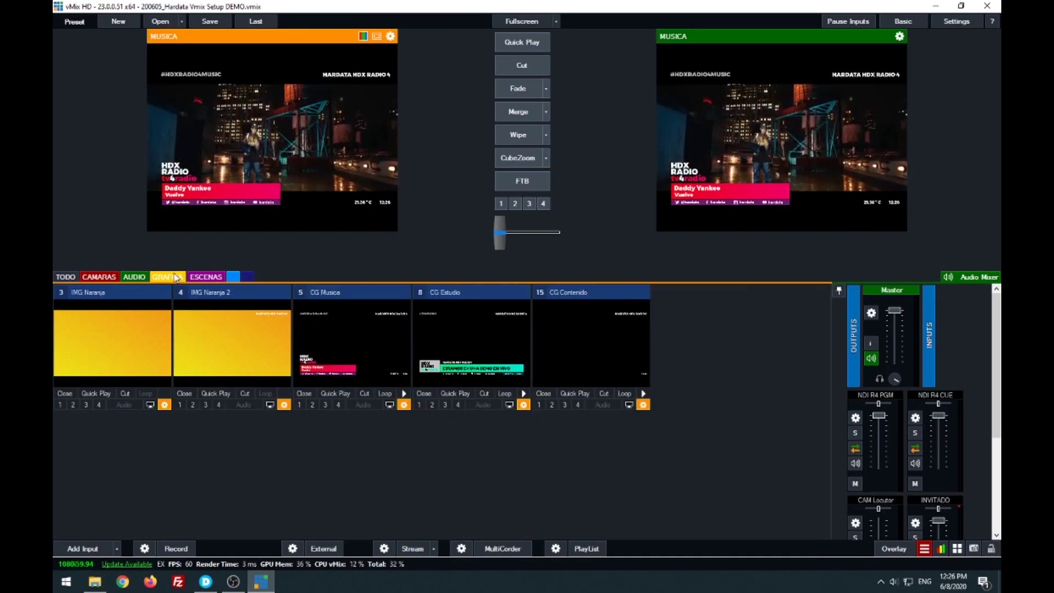
{"action": "left_click", "coordinate": [104, 277]}
{"action": "left_click", "coordinate": [206, 277]}
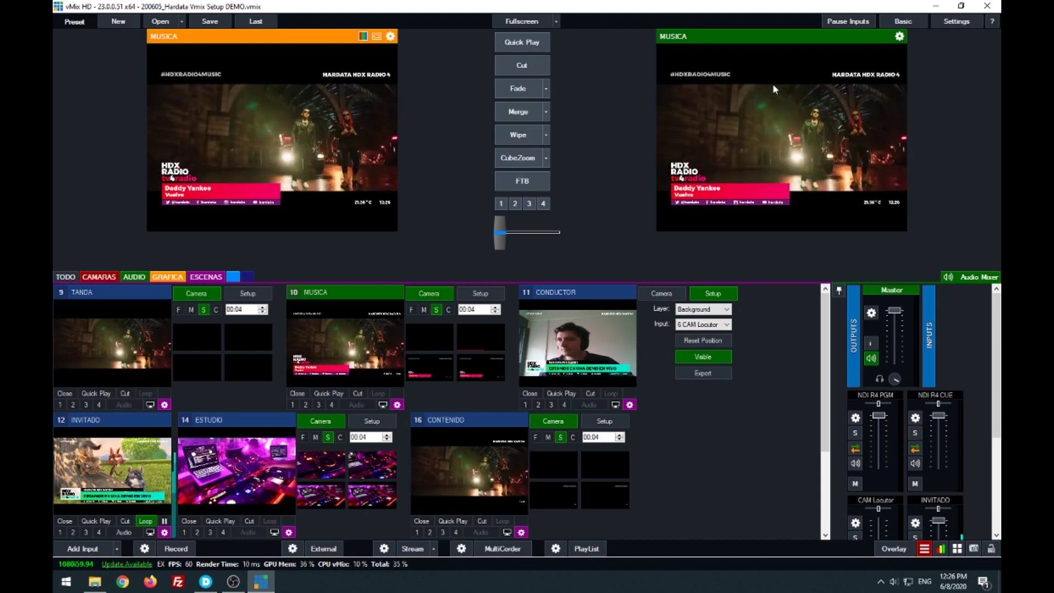
Examine the Outputs / NDI / SRT settings and dismiss them without changes.
{"action": "left_click", "coordinate": [293, 549]}
{"action": "left_click", "coordinate": [340, 520]}
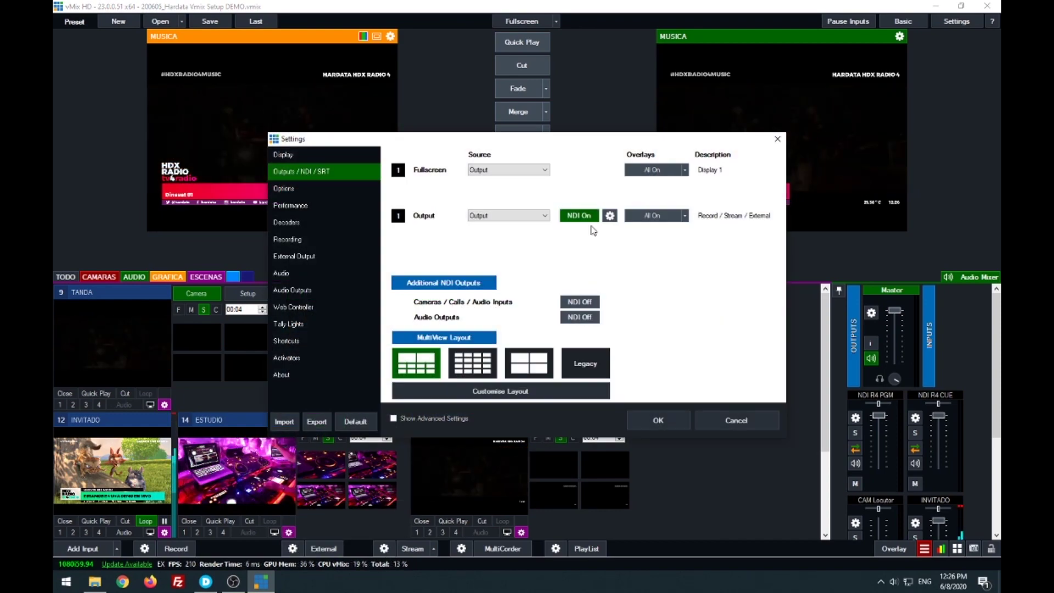
{"action": "left_click", "coordinate": [736, 420]}
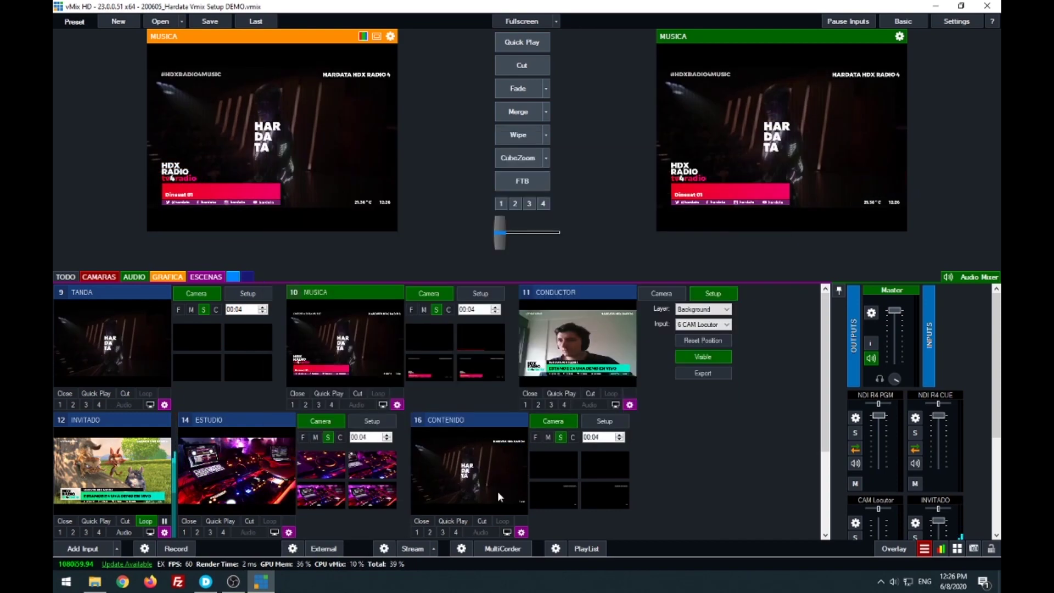
Set the destination of stream 1 to YouTube Live in the streaming settings and save them.
{"action": "left_click", "coordinate": [391, 549]}
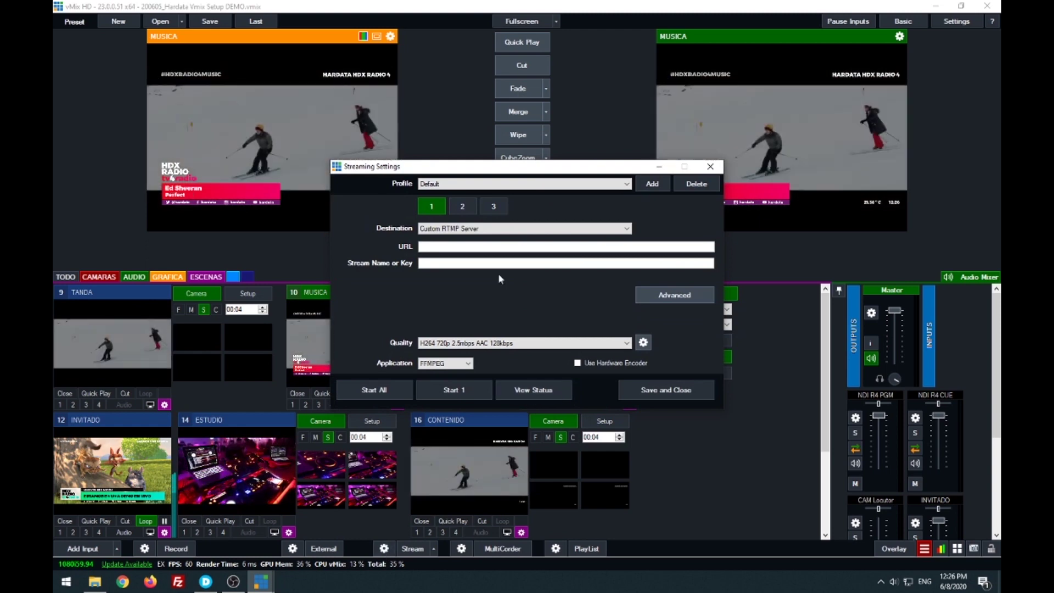
{"action": "left_click", "coordinate": [468, 205]}
{"action": "left_click", "coordinate": [432, 207]}
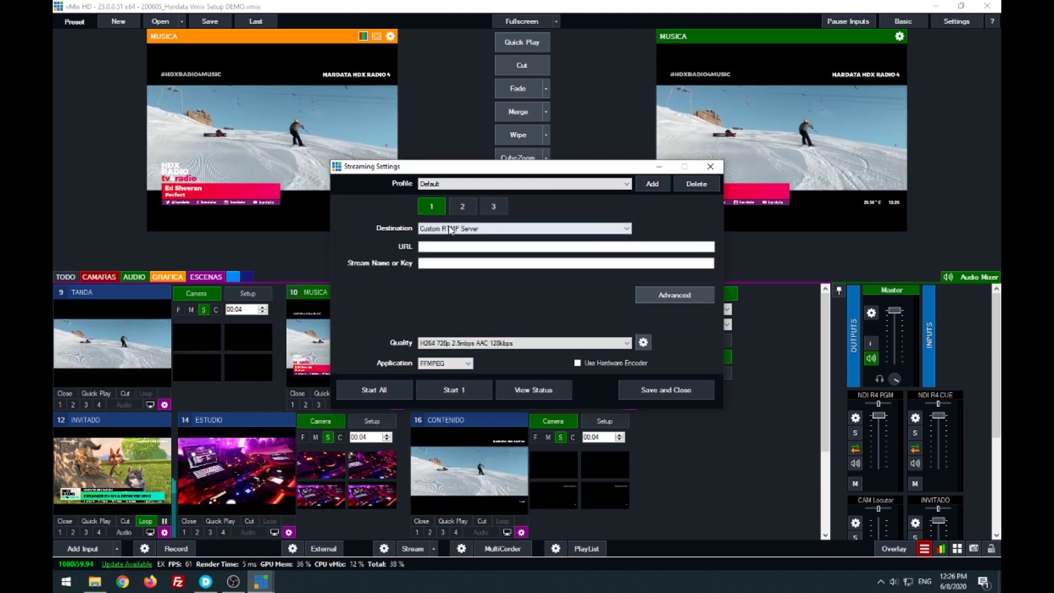
{"action": "left_click", "coordinate": [453, 229]}
{"action": "left_click", "coordinate": [440, 430]}
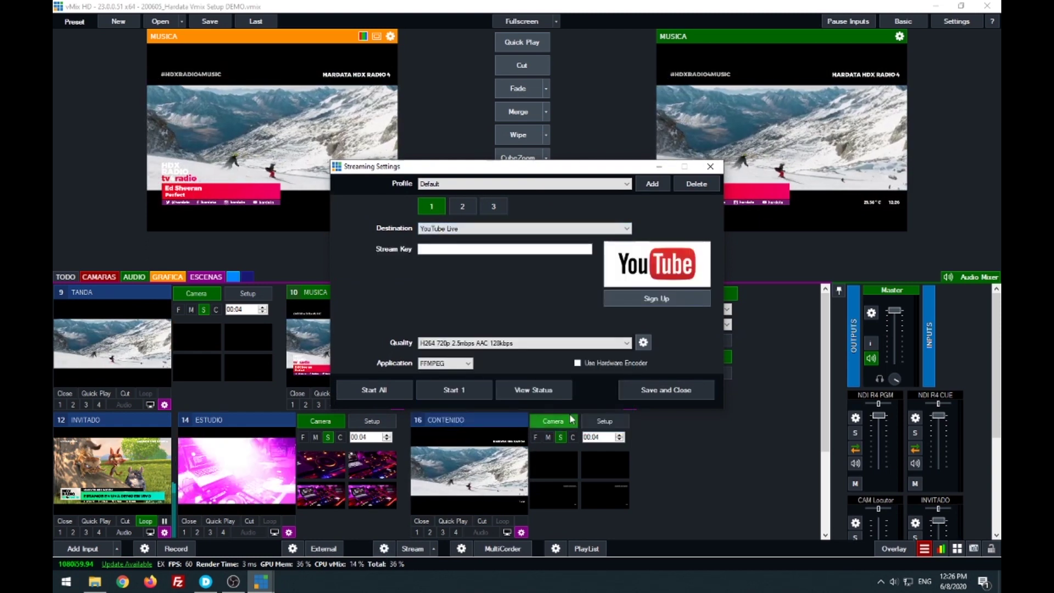
{"action": "left_click", "coordinate": [666, 390]}
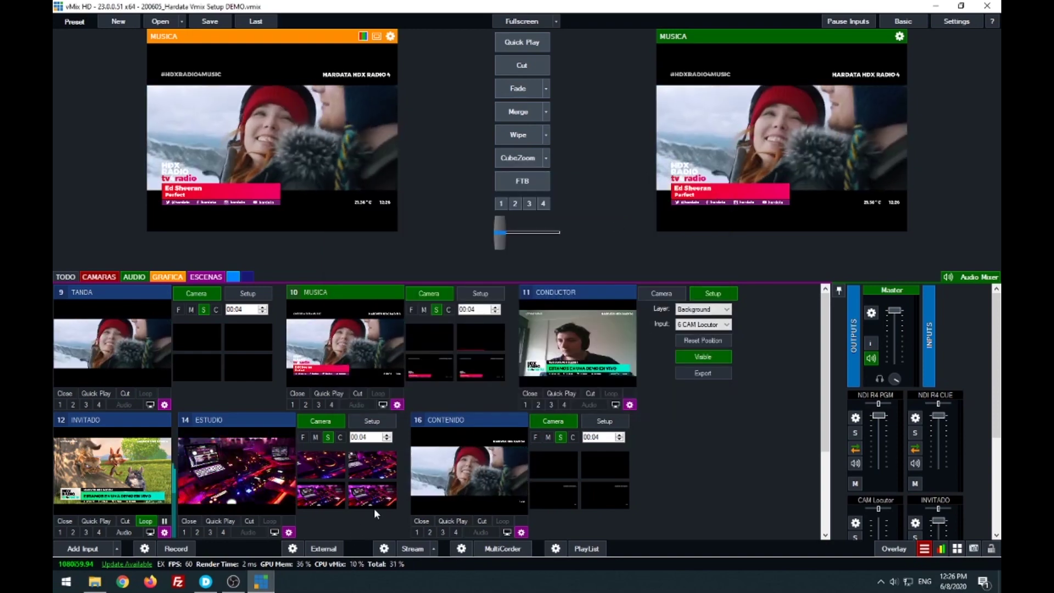
Switch back to Dinesat Visual Radio and open the audio configuration in the Switcher de video preferences.
{"action": "left_click", "coordinate": [266, 586]}
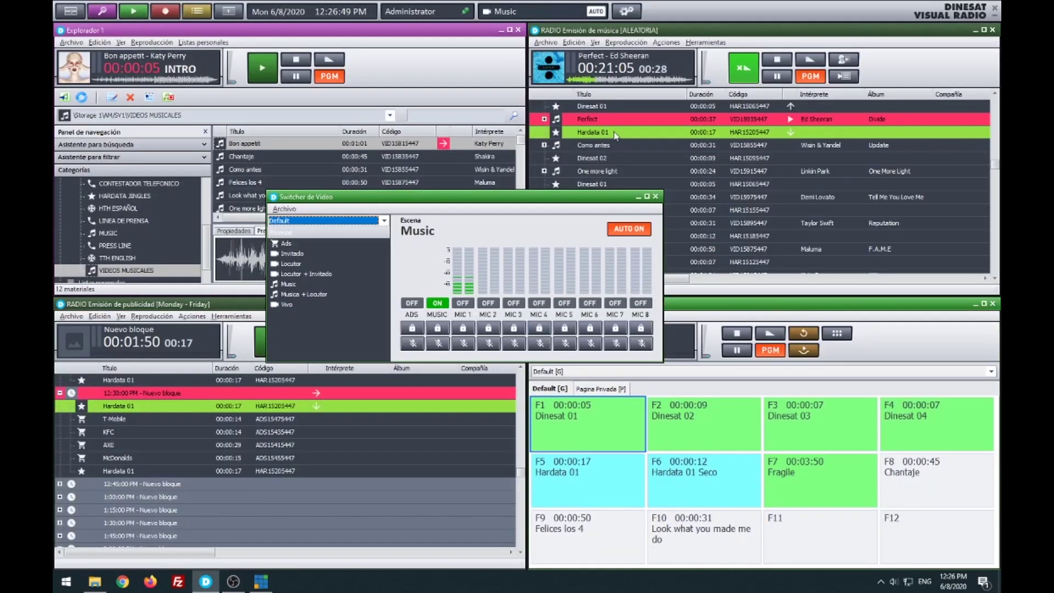
{"action": "left_click", "coordinate": [627, 11]}
{"action": "left_click", "coordinate": [647, 44]}
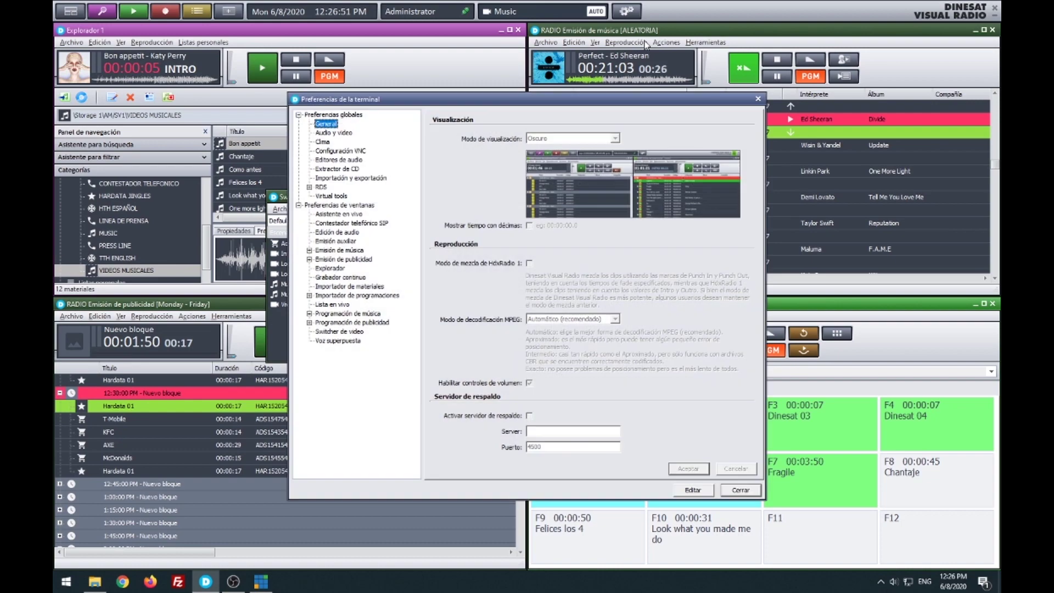
{"action": "left_click", "coordinate": [339, 331]}
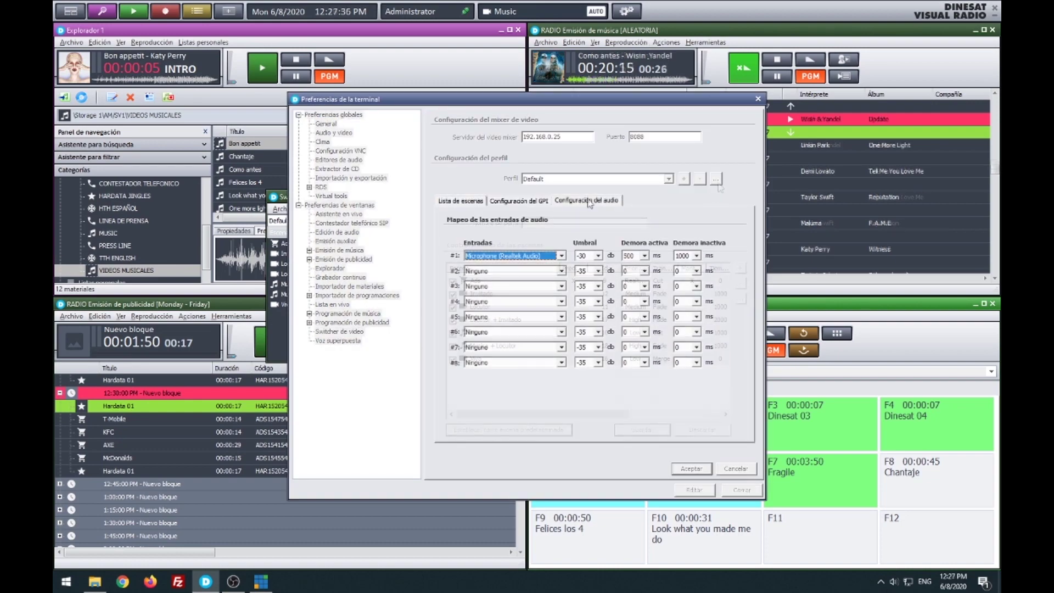
Examine the device choices for audio input #2 and the threshold, active delay and inactive delay options for input #1.
{"action": "left_click", "coordinate": [561, 271]}
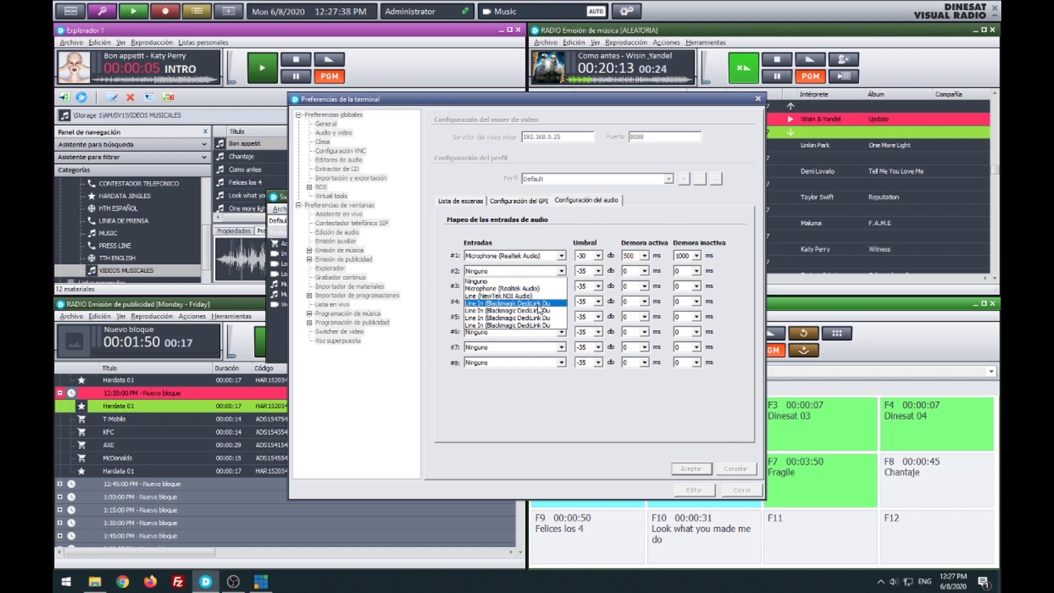
{"action": "left_click", "coordinate": [511, 279]}
{"action": "left_click", "coordinate": [598, 256]}
{"action": "left_click", "coordinate": [586, 264]}
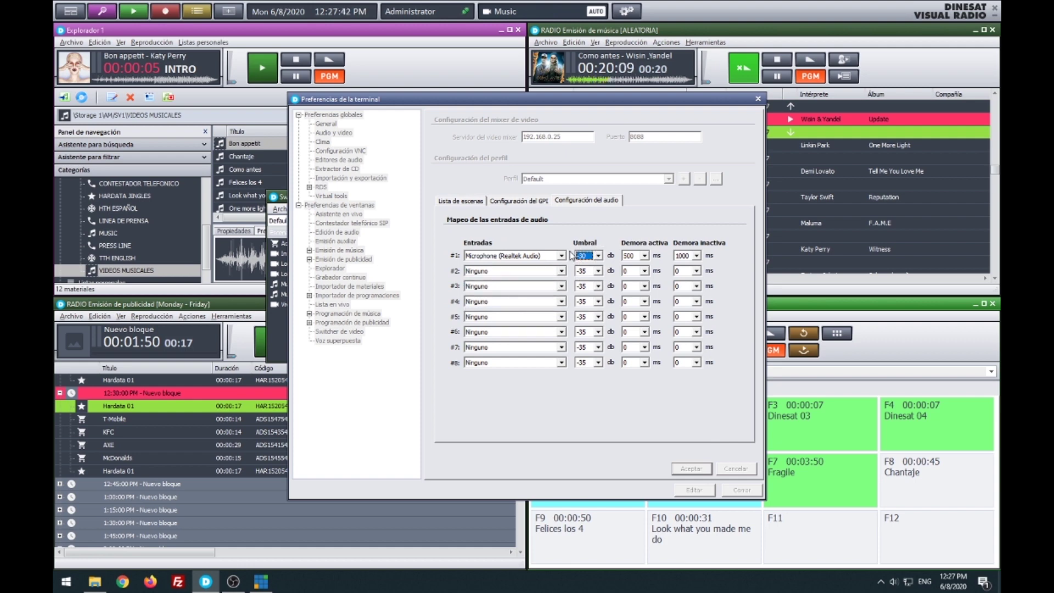
{"action": "left_click", "coordinate": [644, 256]}
{"action": "left_click", "coordinate": [644, 256]}
{"action": "left_click", "coordinate": [696, 256]}
{"action": "left_click", "coordinate": [696, 256]}
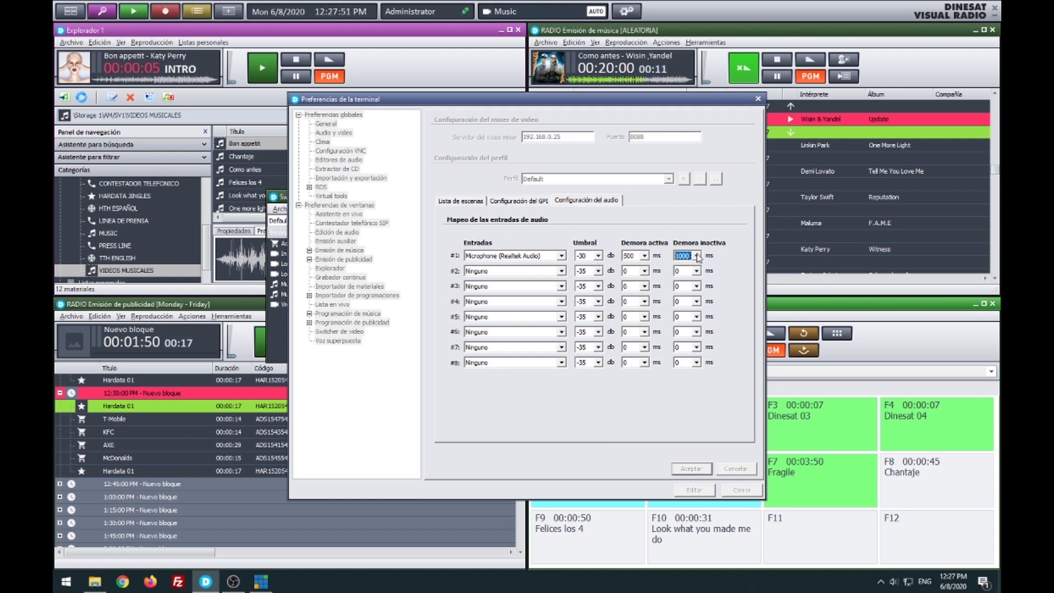
Close the terminal preferences and check the scene inputs in vMix before returning to Dinesat Visual Radio.
{"action": "left_click", "coordinate": [759, 100]}
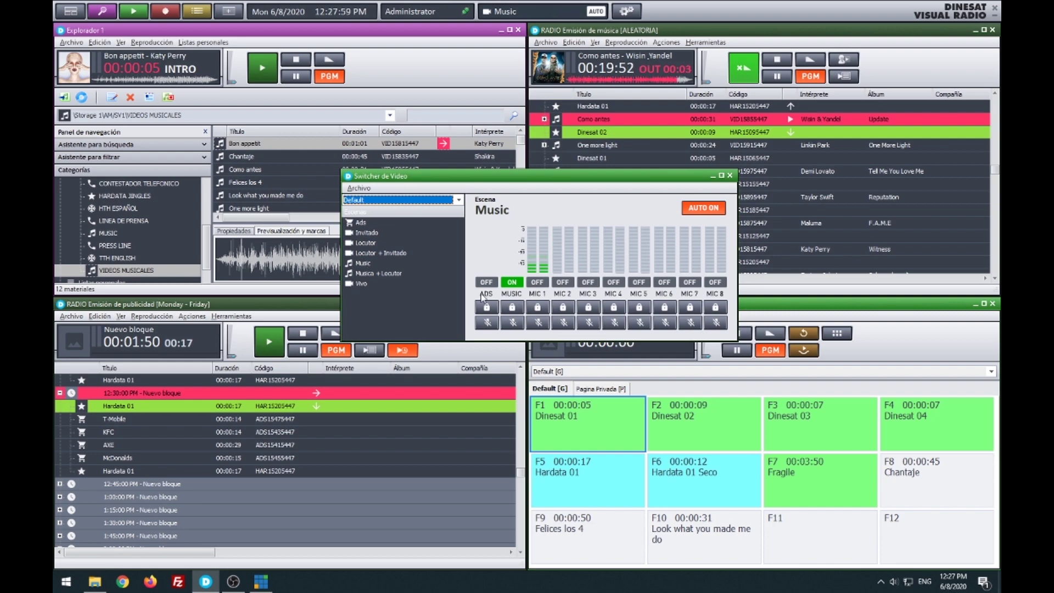
{"action": "left_click", "coordinate": [261, 581]}
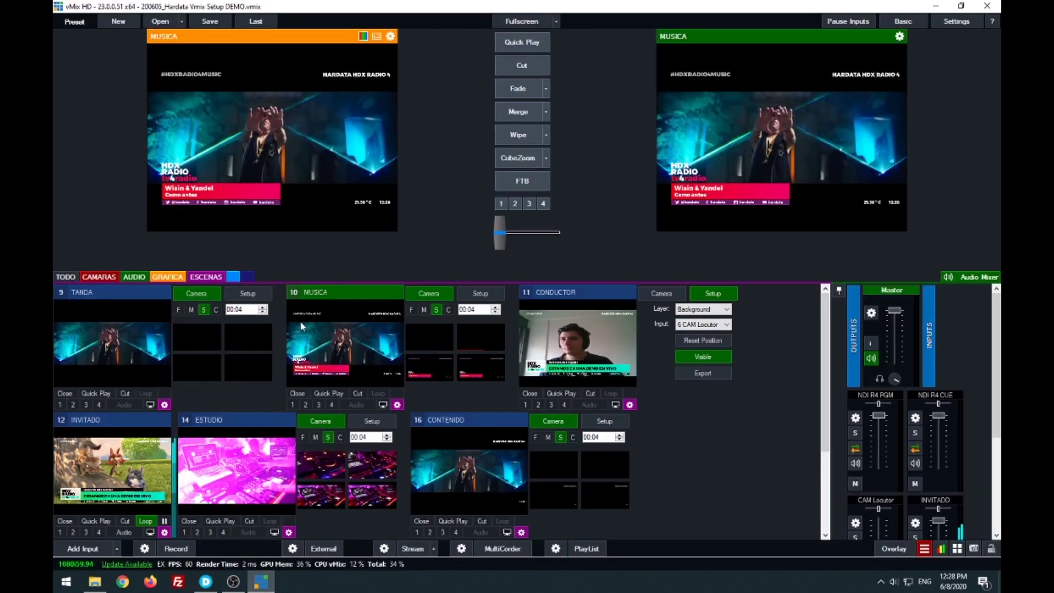
{"action": "left_click", "coordinate": [264, 579]}
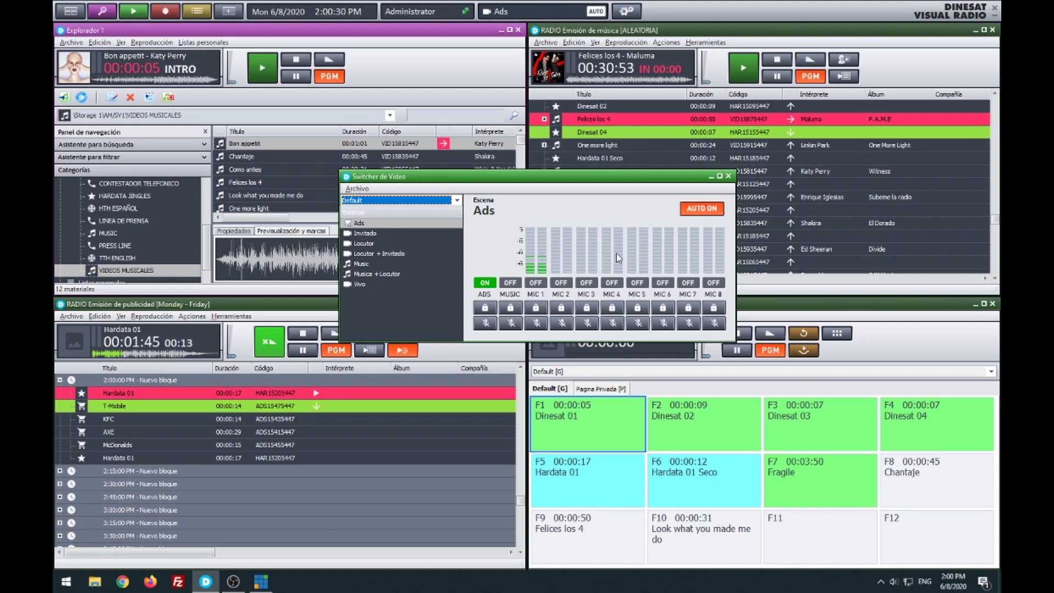
Turn off automatic scene switching, manually trigger the Locutor and Musica + Locutor scenes, and check vMix.
{"action": "left_click", "coordinate": [698, 209]}
{"action": "left_click", "coordinate": [369, 244]}
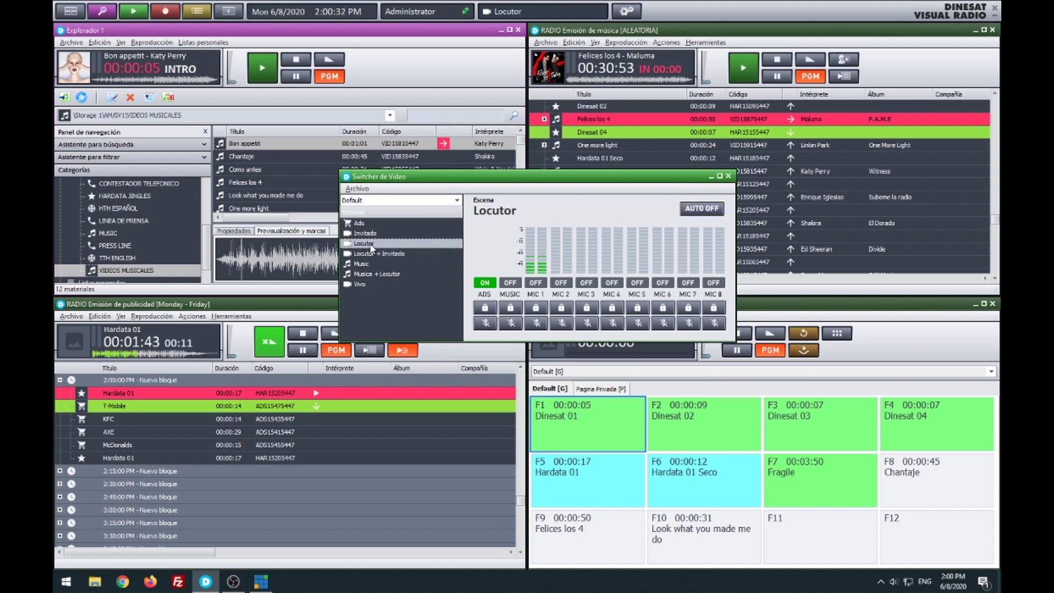
{"action": "left_click", "coordinate": [378, 275]}
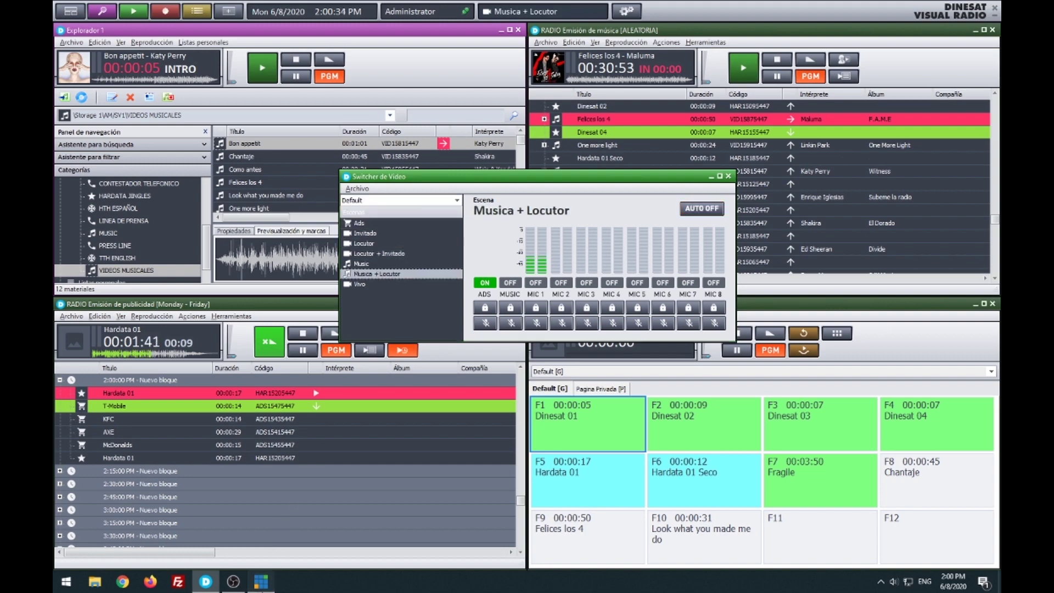
{"action": "left_click", "coordinate": [261, 582]}
{"action": "left_click", "coordinate": [260, 581]}
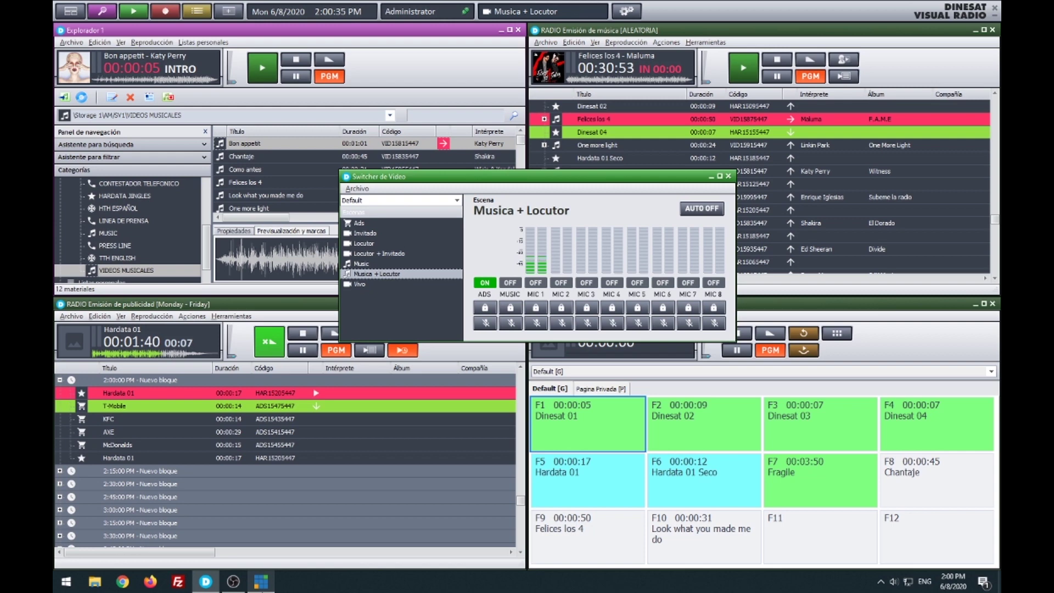
Turn automatic scene switching back on, check the program output in vMix, and return to Dinesat Visual Radio.
{"action": "left_click", "coordinate": [706, 213]}
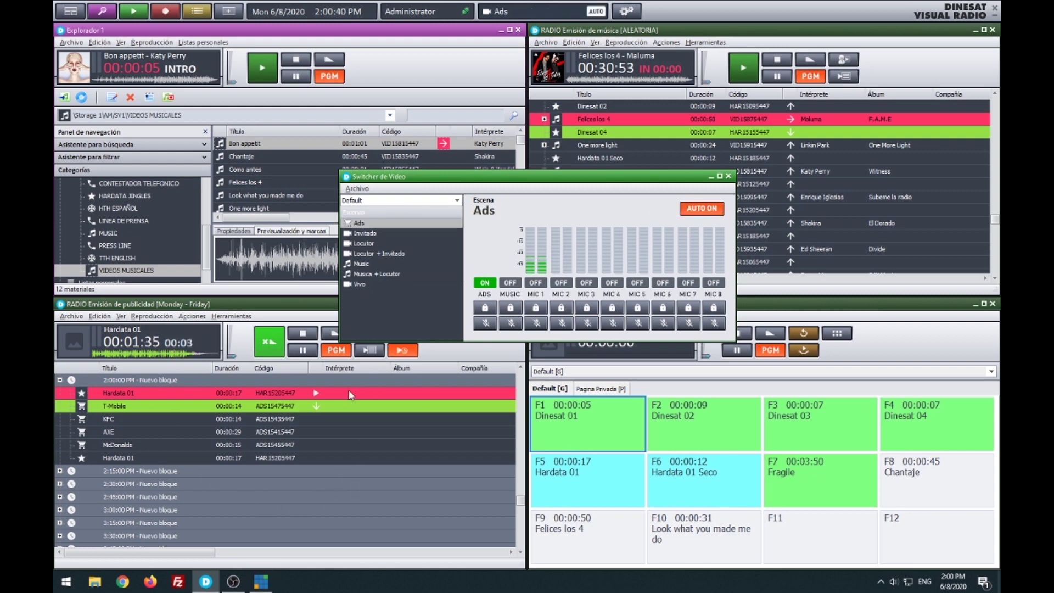
{"action": "left_click", "coordinate": [261, 581]}
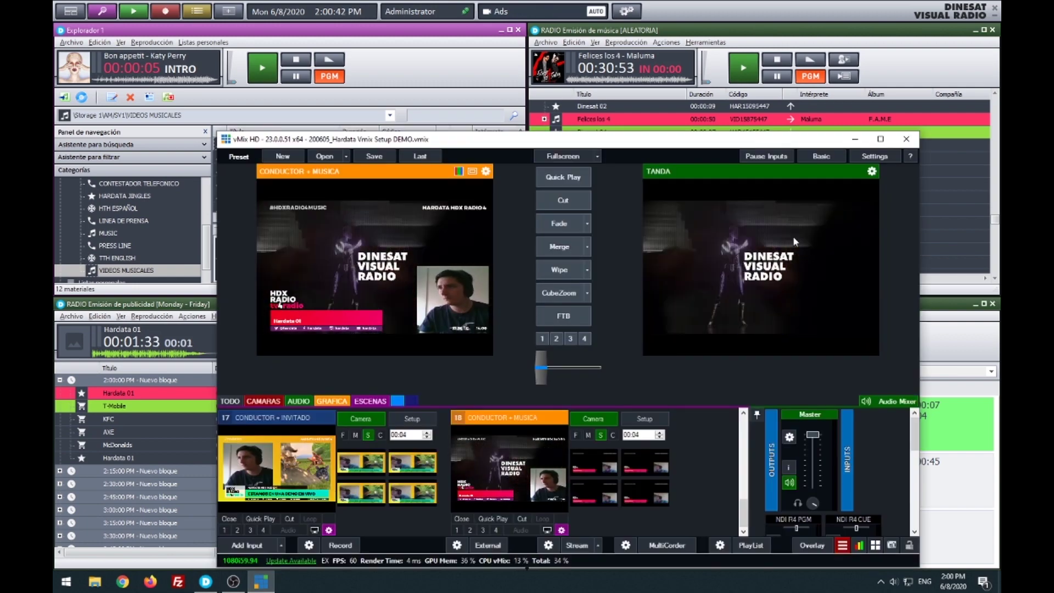
{"action": "left_click", "coordinate": [855, 139]}
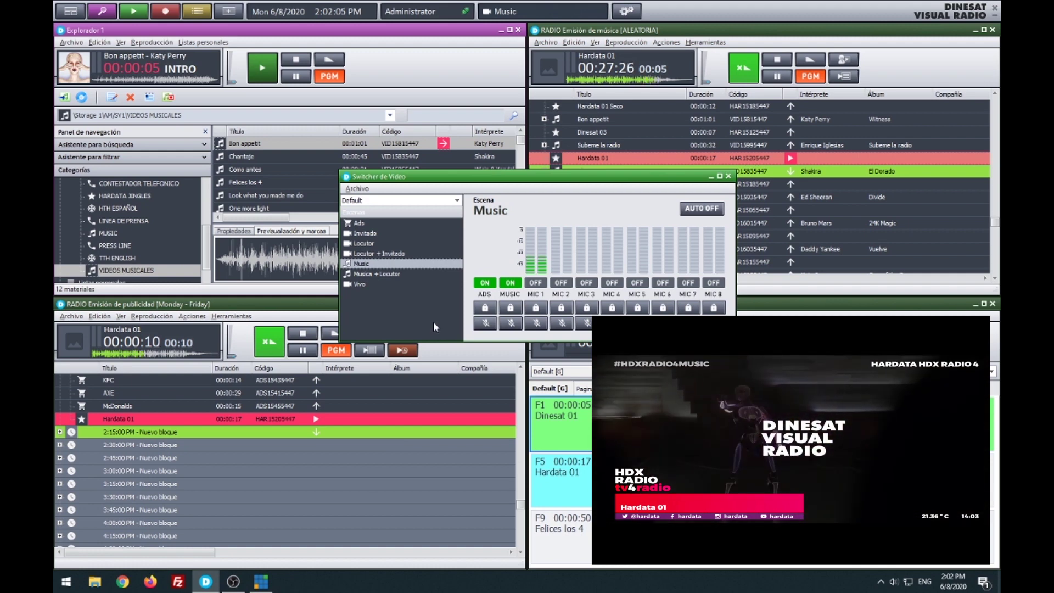
Manually switch the on-air scene to Musica + Locutor and back to Music.
{"action": "left_click", "coordinate": [403, 277]}
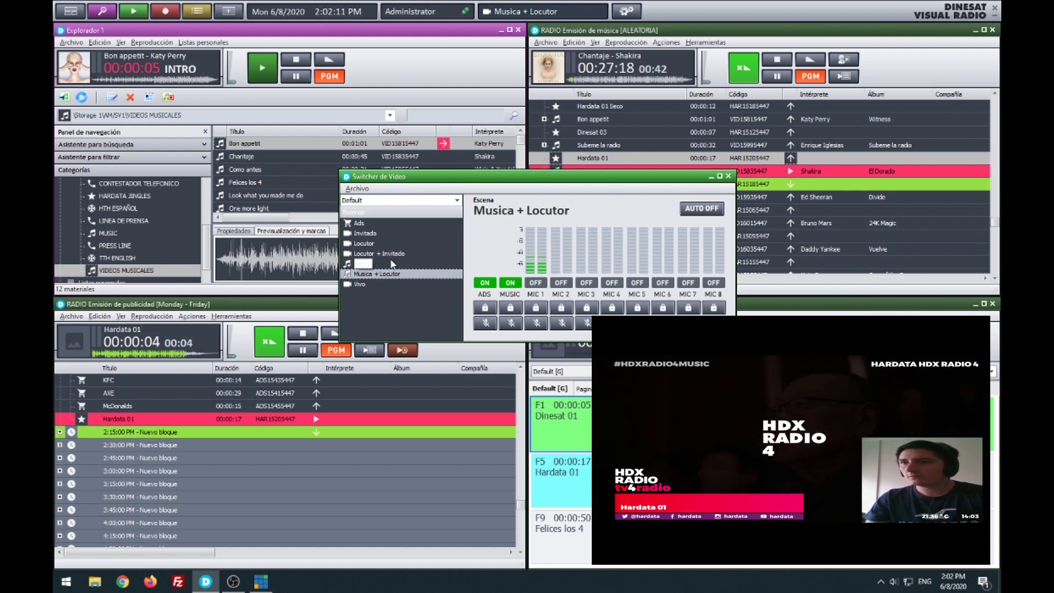
{"action": "left_click", "coordinate": [393, 264]}
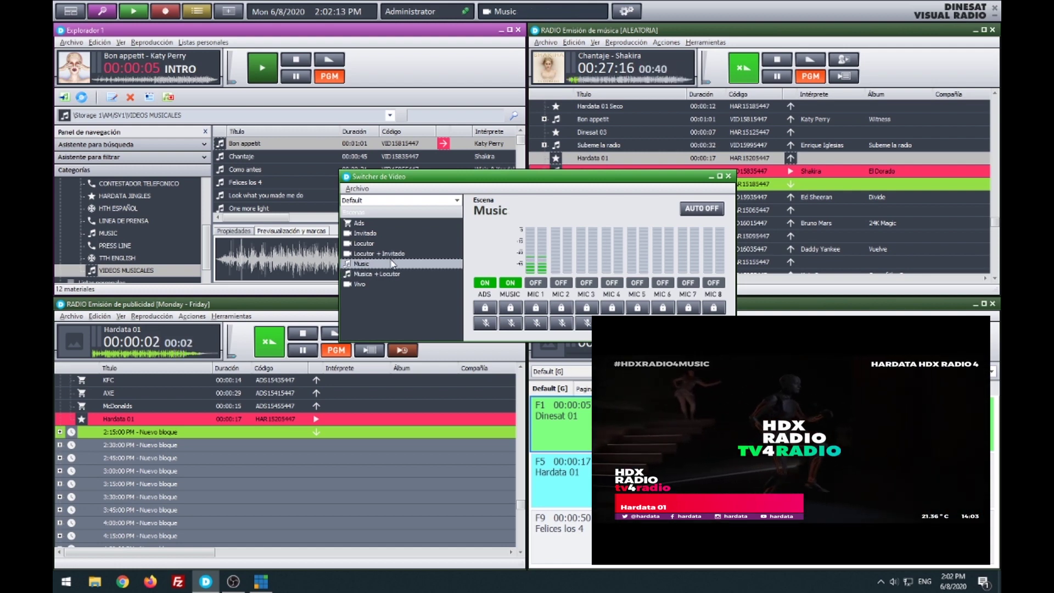